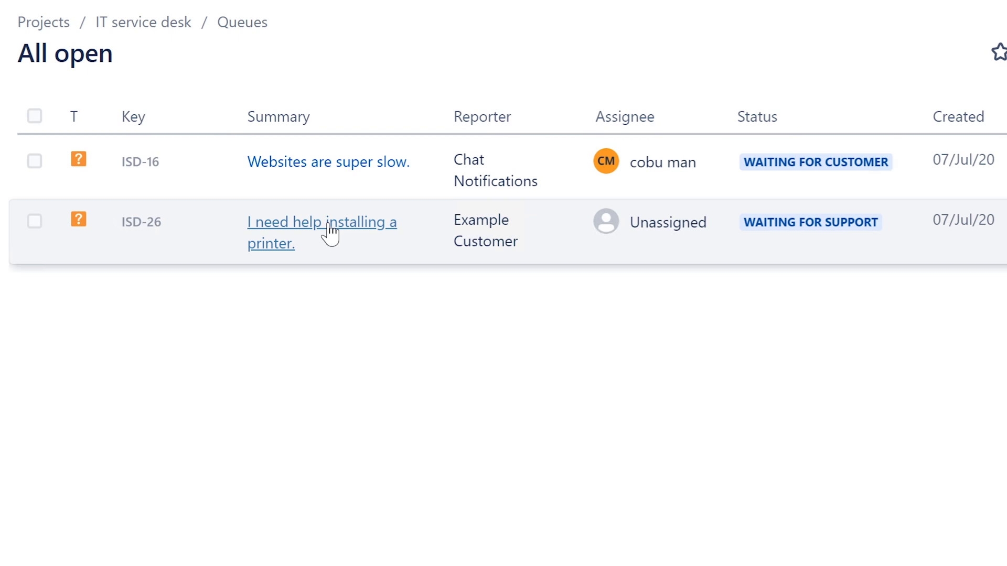
- Open request ISD-26 'I need help installing a printer.' from the All open queue
click(330, 225)
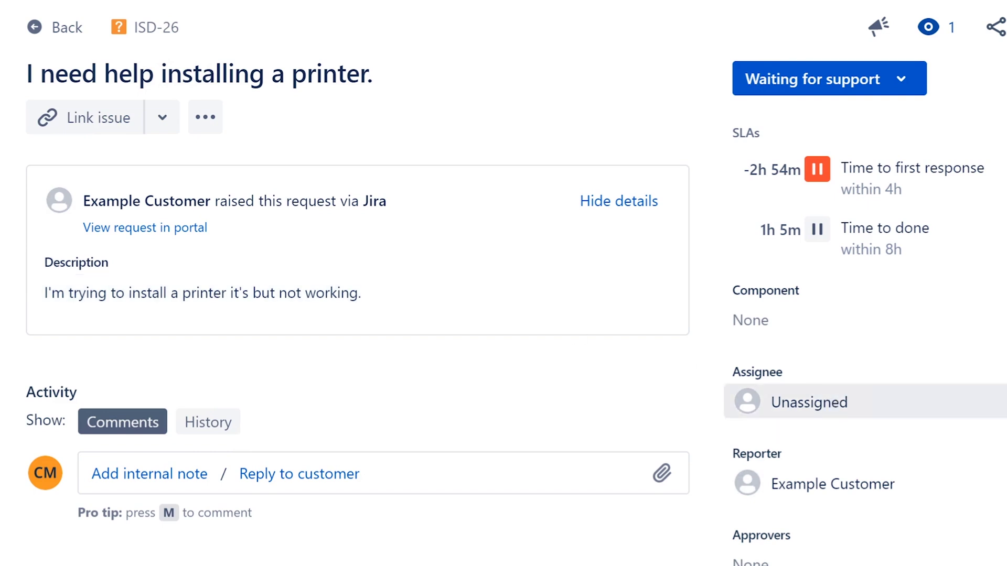
- Assign ISD-26 to yourself, then review its title and description, leaving both unchanged
click(823, 405)
click(826, 469)
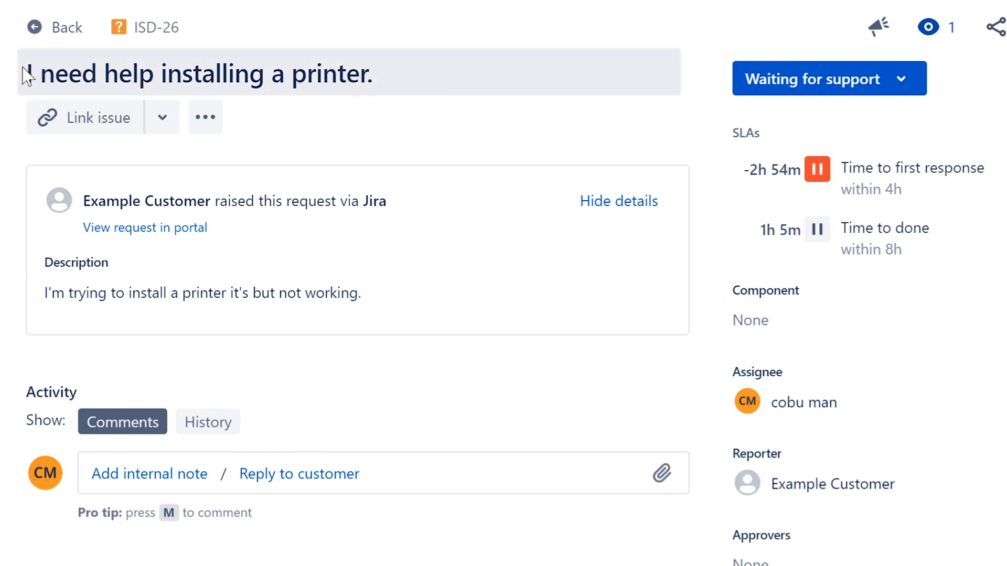
drag(373, 74, 27, 74)
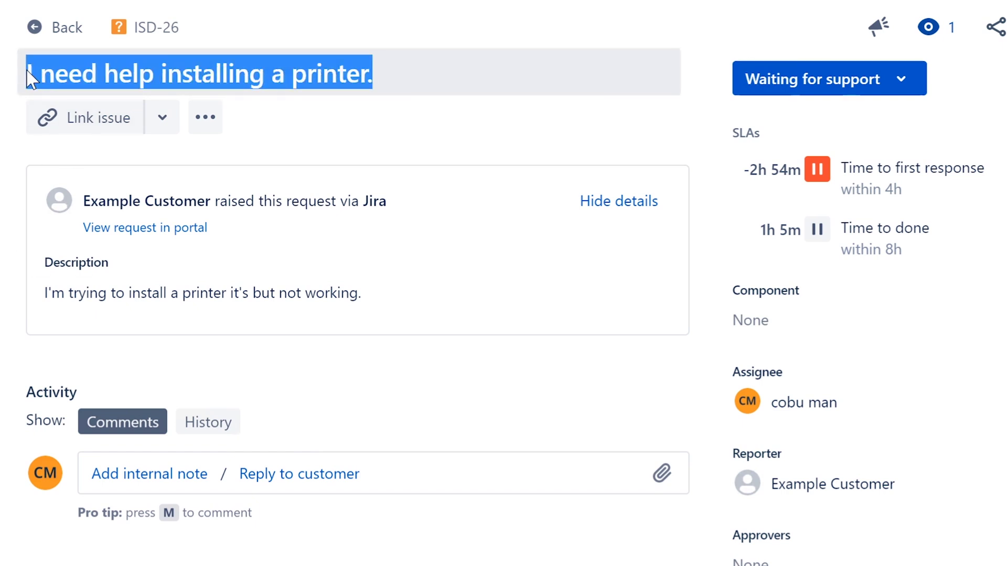
click(46, 294)
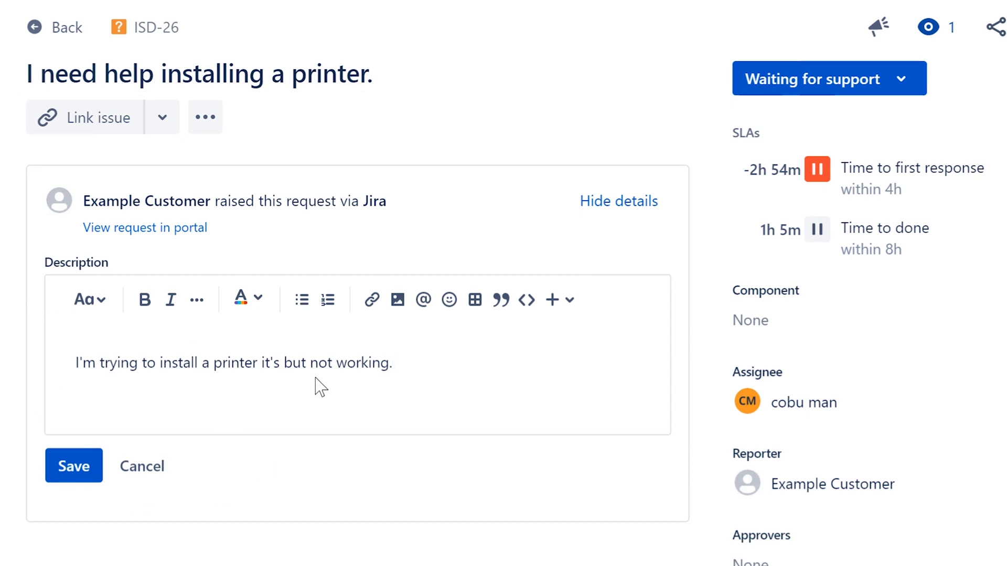
drag(393, 363, 72, 347)
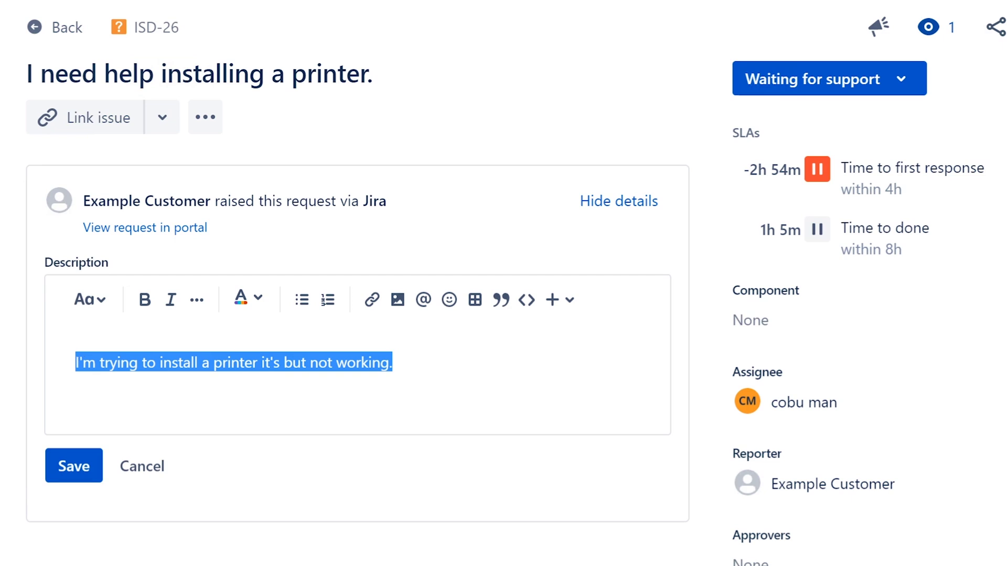
key(Right)
drag(393, 363, 74, 374)
key(Right)
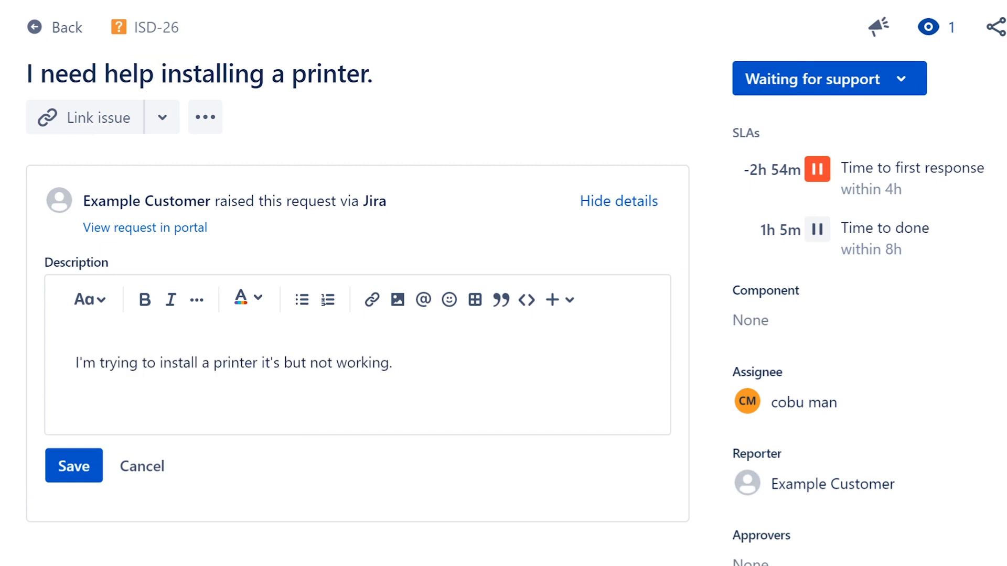
key(Escape)
- Write a customer reply introducing the Help Desk and asking 'Local printer or Network printer?'
scroll(323, 318, down, 6)
click(323, 319)
text(H)
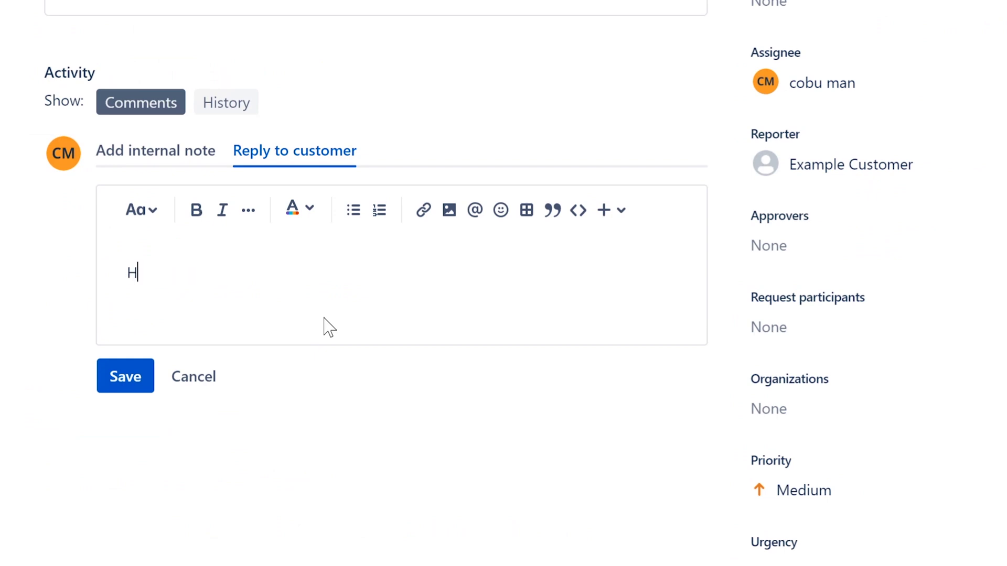
text(ello, my name is )
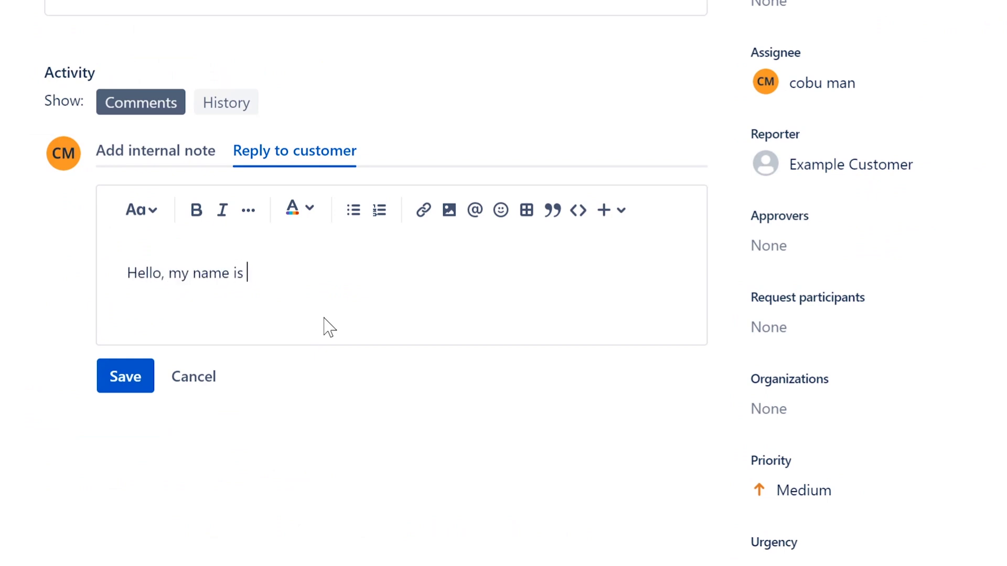
text(Ervin with Hel)
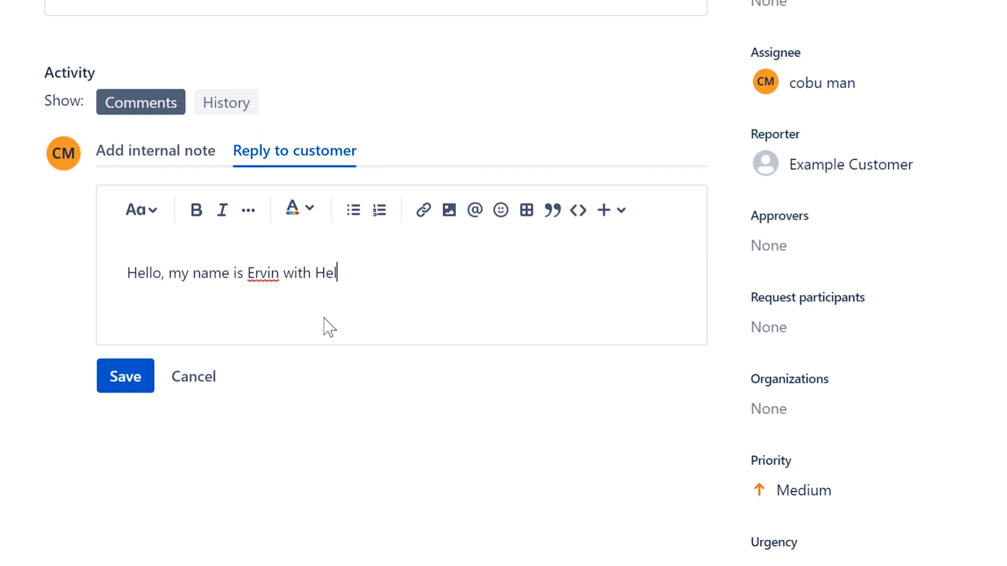
text(p Desk. What kind )
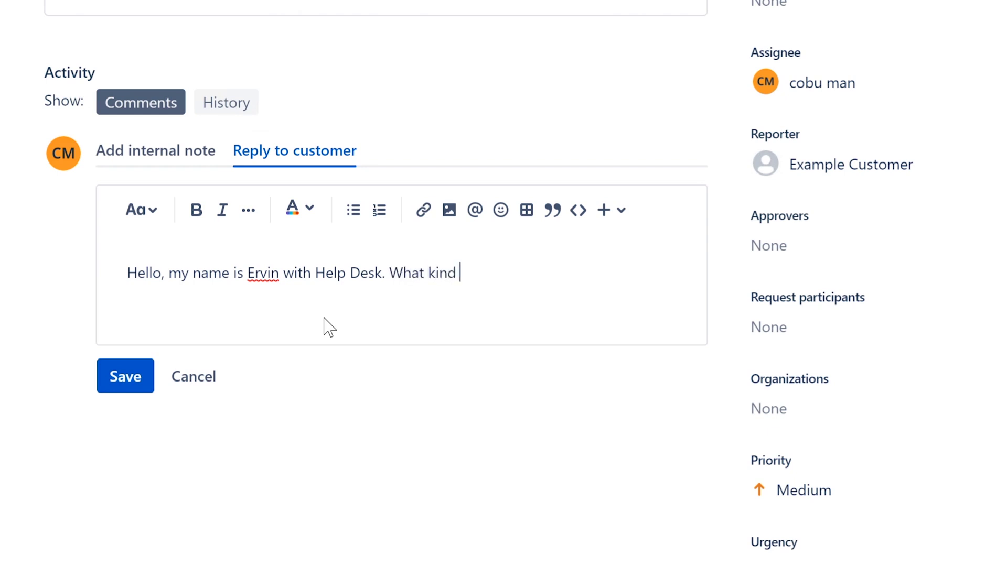
text(of printer ar)
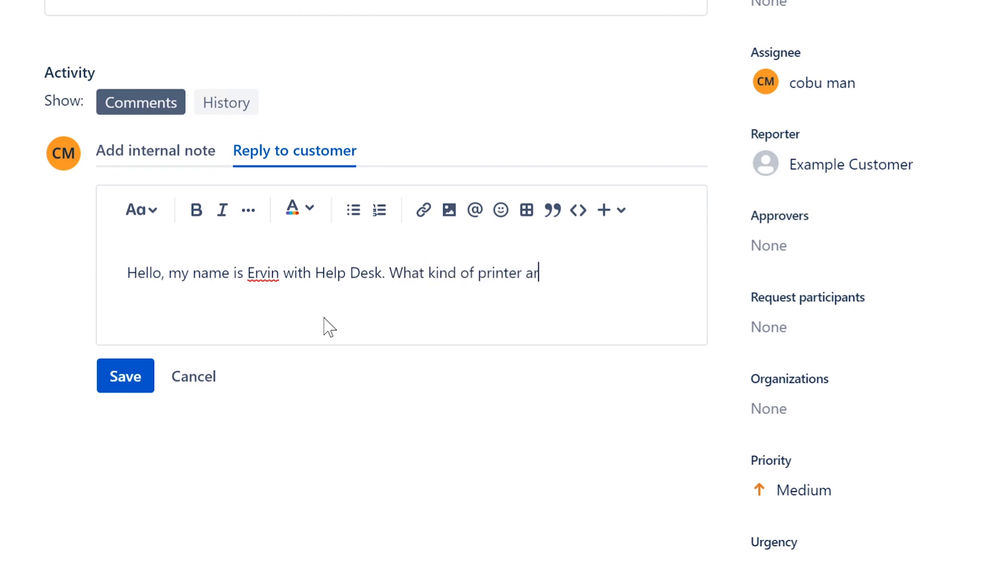
text(e you trying to add?)
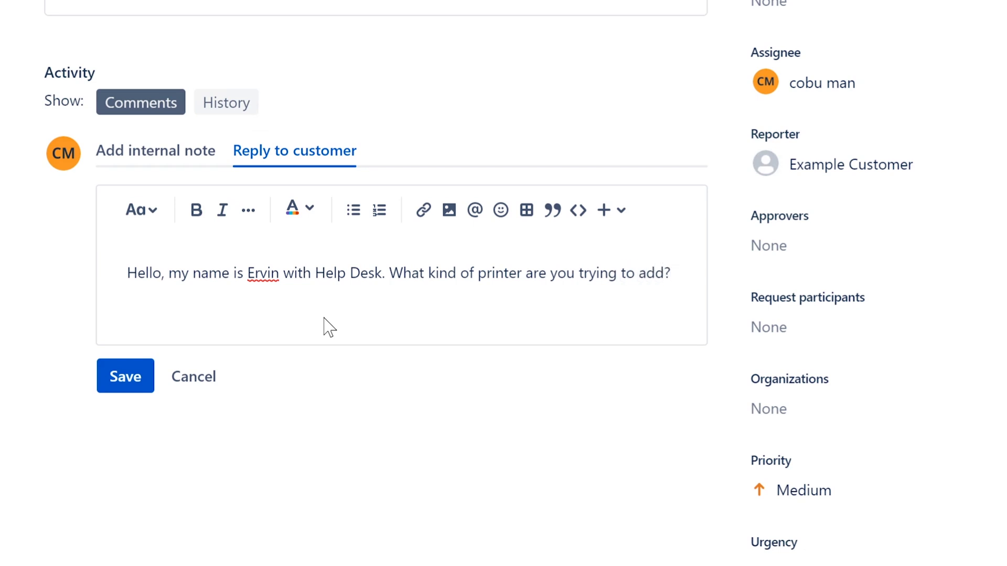
key(Return)
text(Local printer or Net)
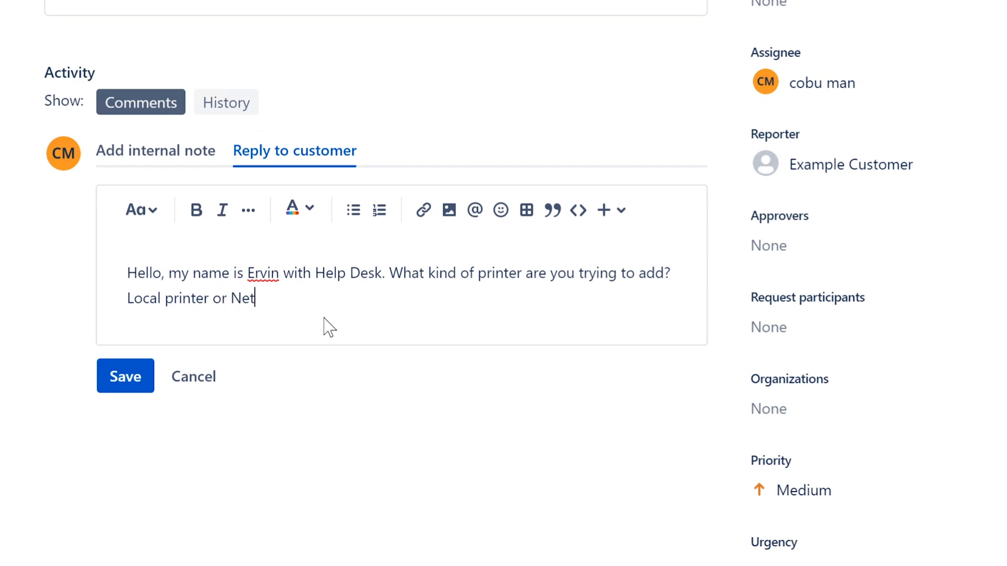
text(work prin)
text(inter?)
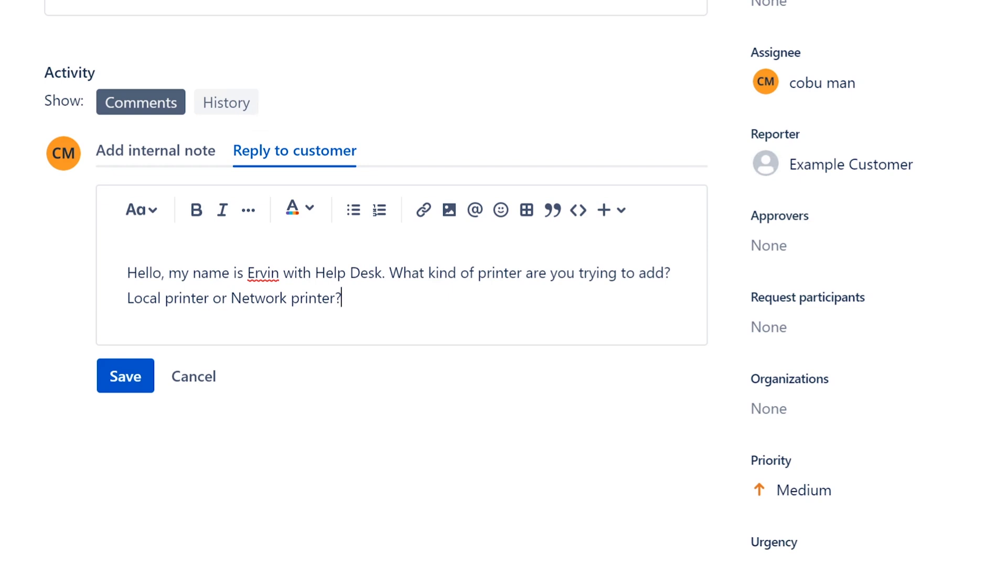
drag(231, 298, 344, 321)
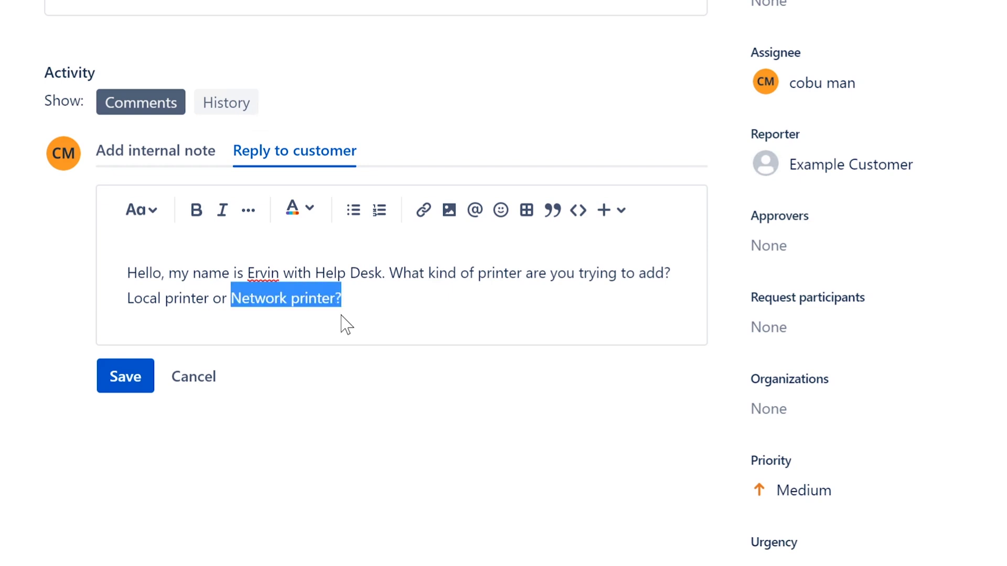
key(shift+Left)
click(341, 298)
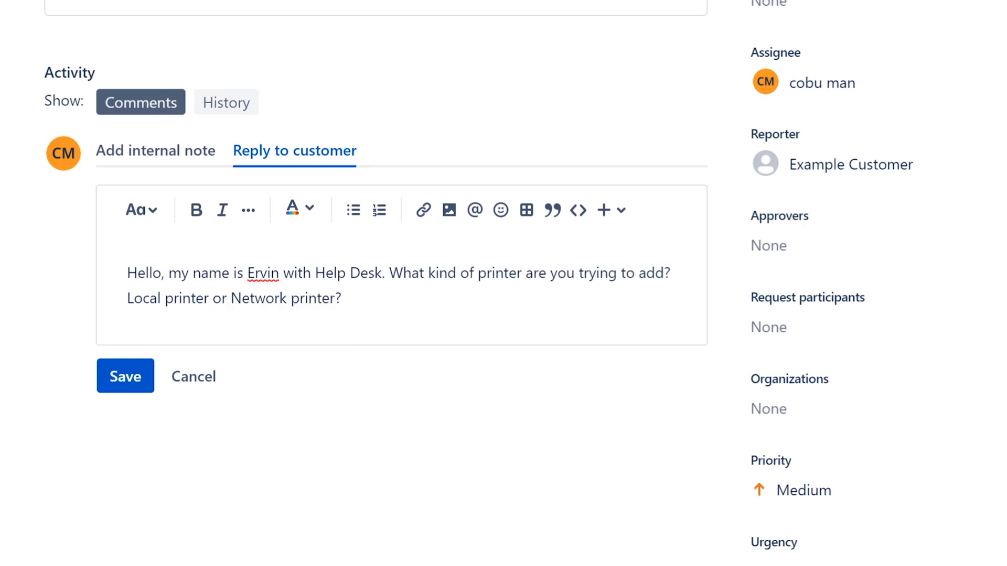
drag(241, 298, 335, 298)
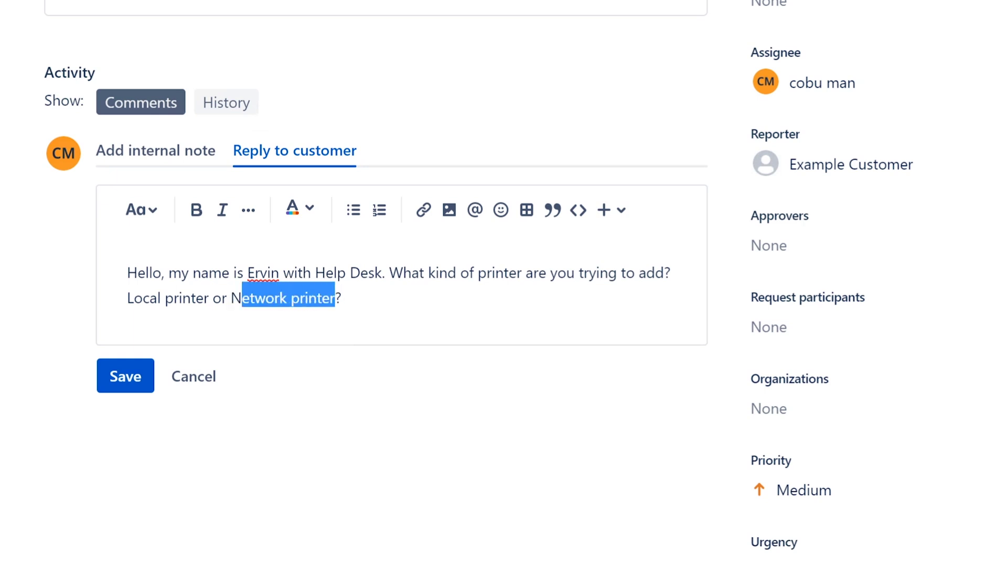
click(341, 298)
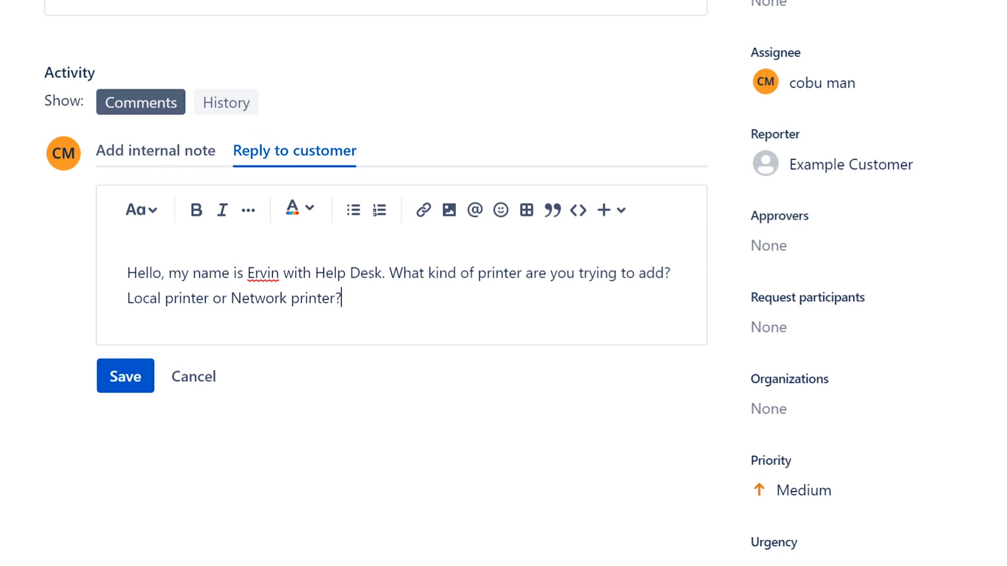
- Drop an unfinished request for the PC name, then post the reply
text(Also, can youp)
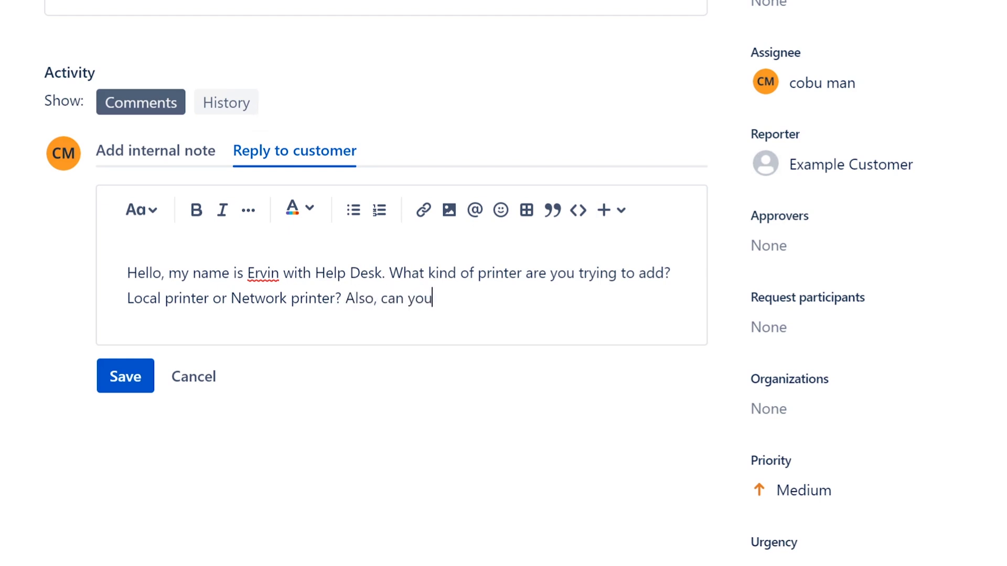
key(BackSpace)
text(please sne)
key(BackSpace)
key(BackSpace)
text(end m)
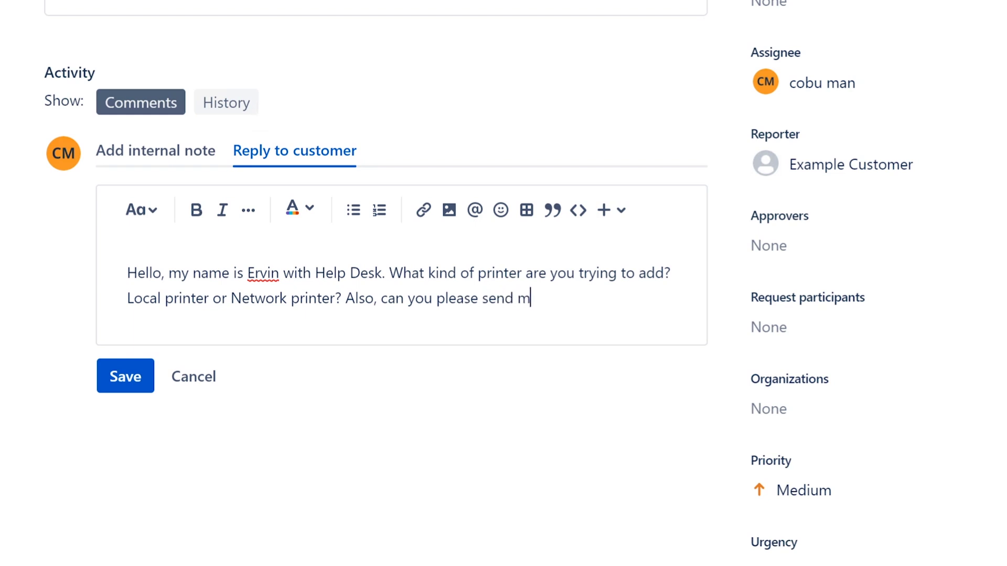
text(e your PcC na)
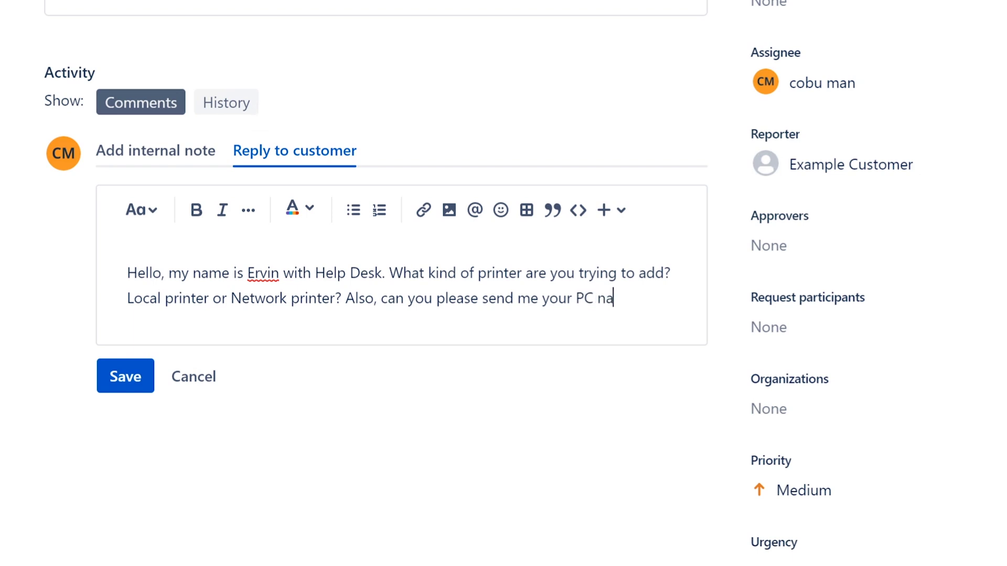
text(me wi)
text(t)
text(h)
key(BackSpace)
key(BackSpace)
key(BackSpace)
key(BackSpace)
key(BackSpace)
key(BackSpace)
key(BackSpace)
key(BackSpace)
key(BackSpace)
key(BackSpace)
key(BackSpace)
key(BackSpace)
key(BackSpace)
key(BackSpace)
key(BackSpace)
key(BackSpace)
key(BackSpace)
key(BackSpace)
key(BackSpace)
key(BackSpace)
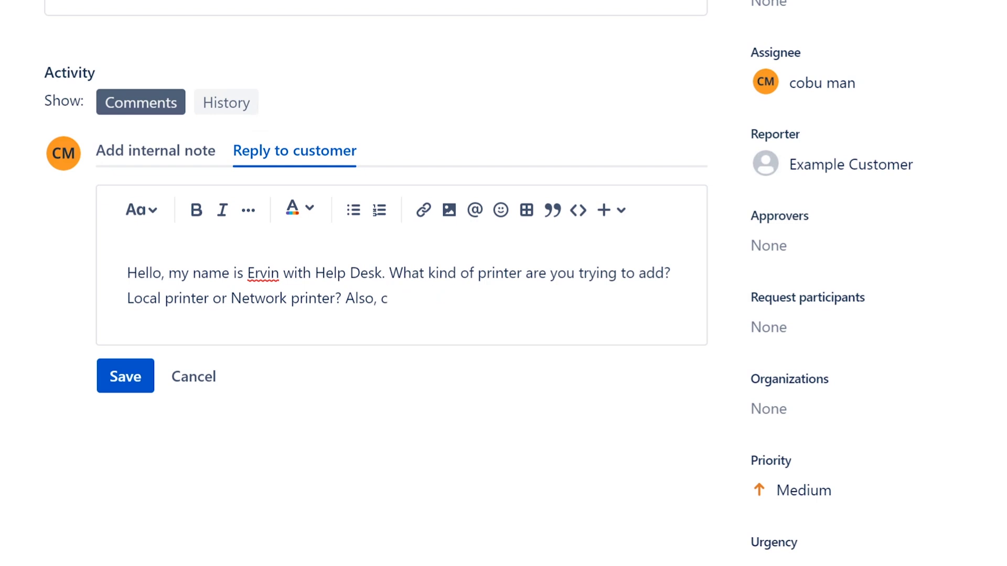
key(BackSpace)
key(BackSpace)
key(BackSpace)
key(BackSpace)
key(BackSpace)
click(130, 382)
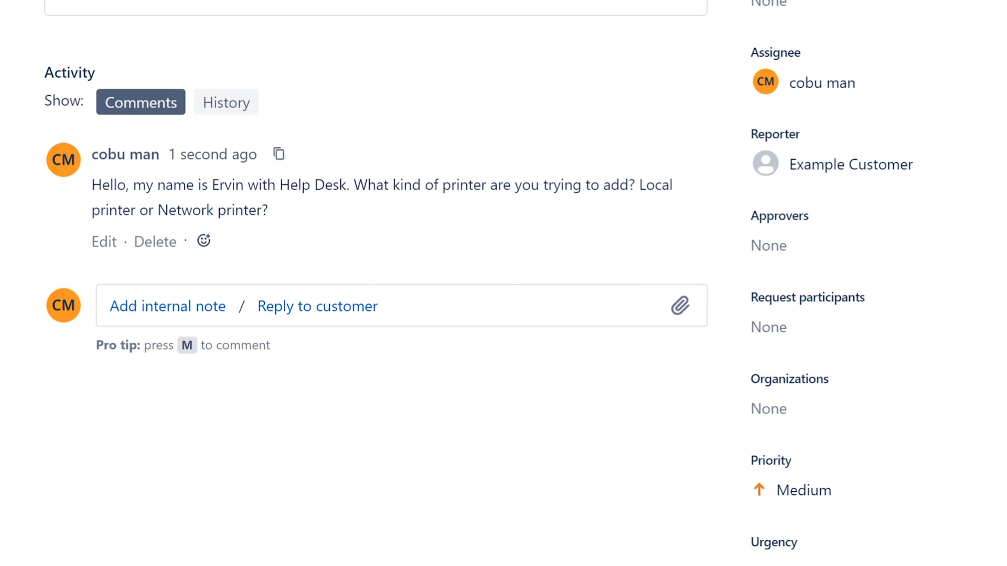
drag(639, 184, 276, 207)
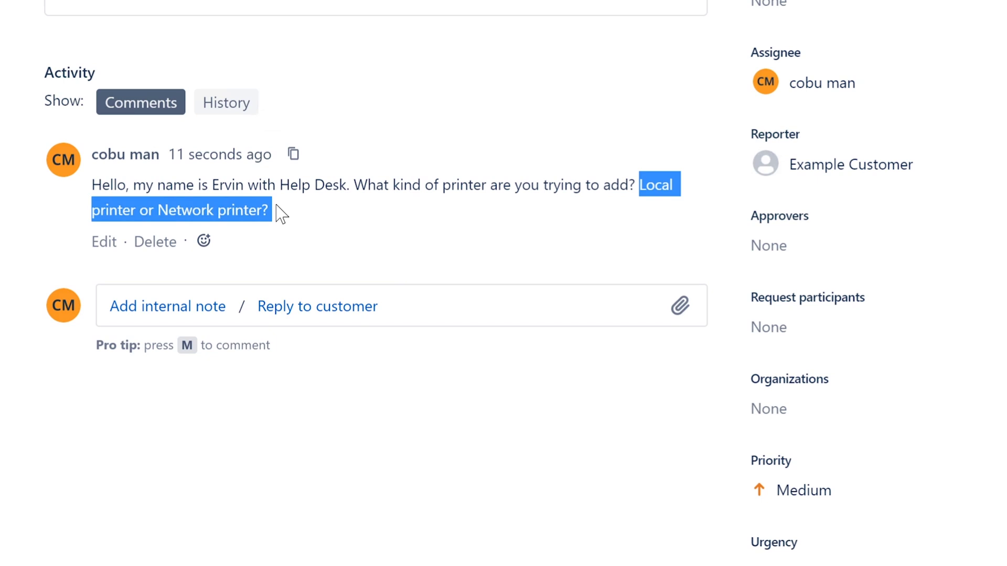
click(277, 205)
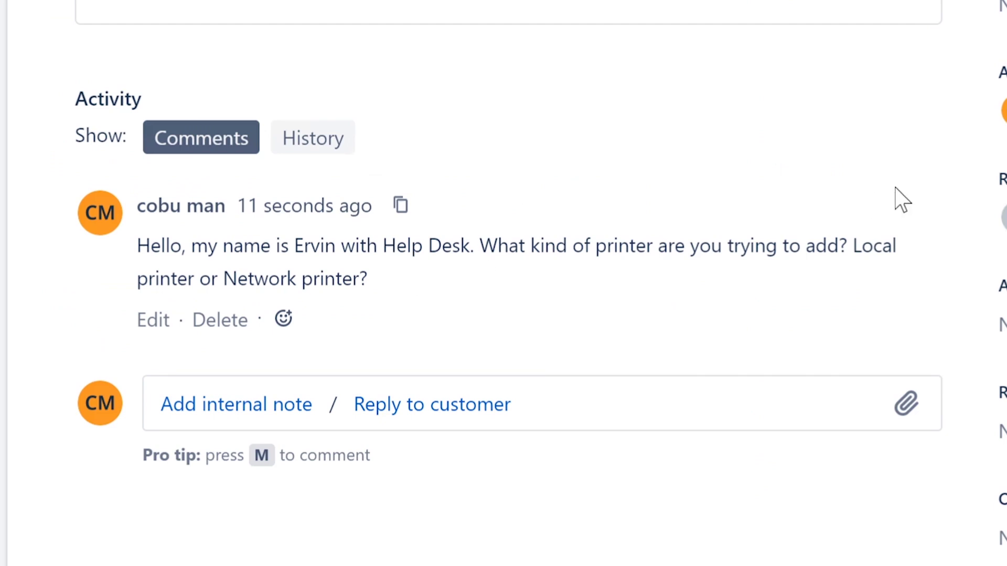
drag(851, 245, 199, 278)
drag(223, 278, 360, 278)
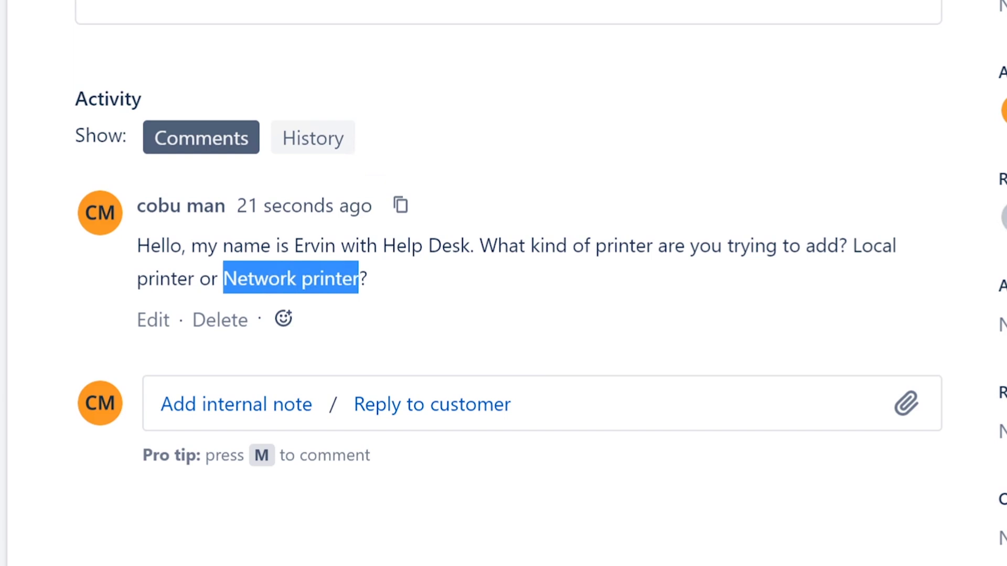
click(394, 288)
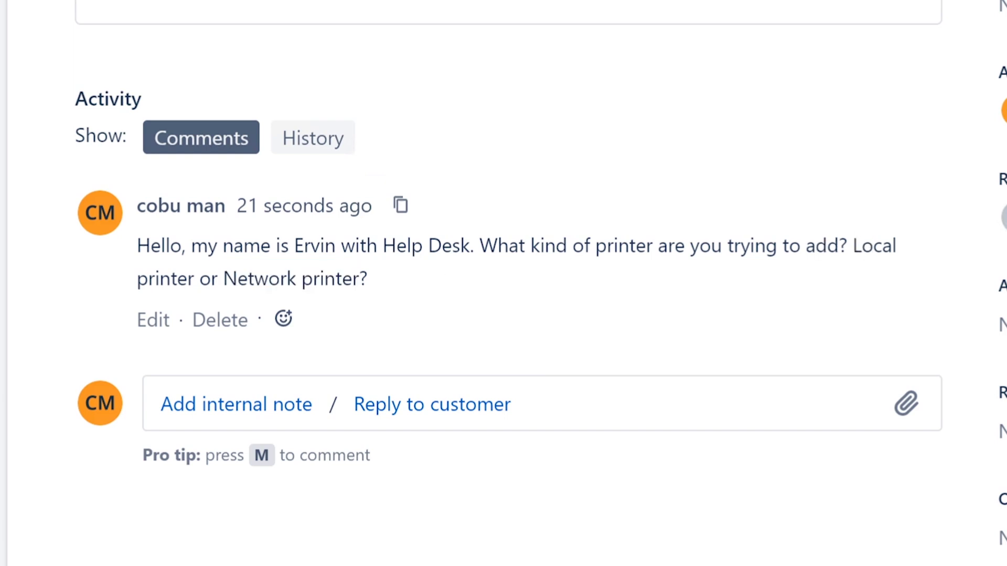
drag(852, 246, 194, 278)
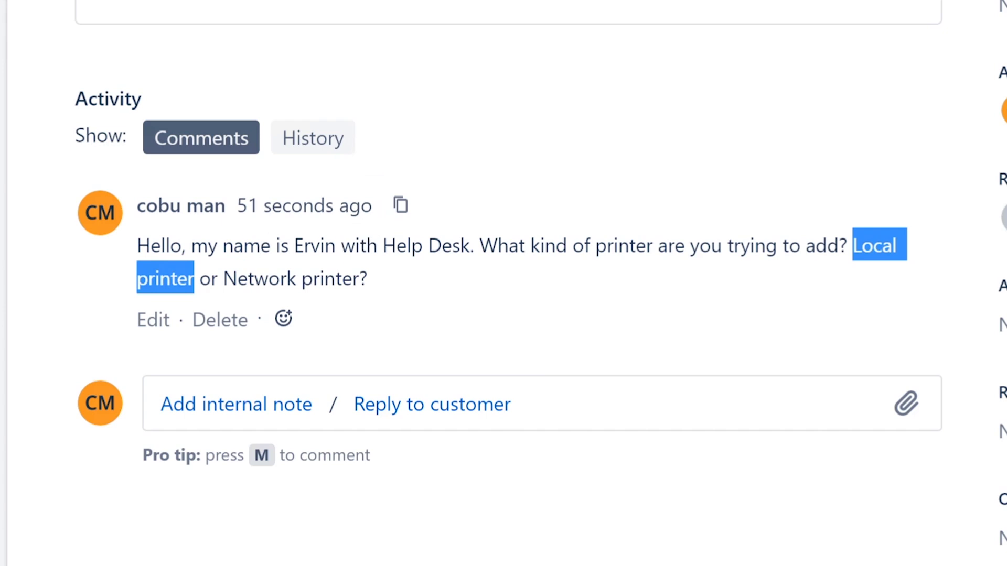
click(262, 243)
drag(224, 279, 359, 279)
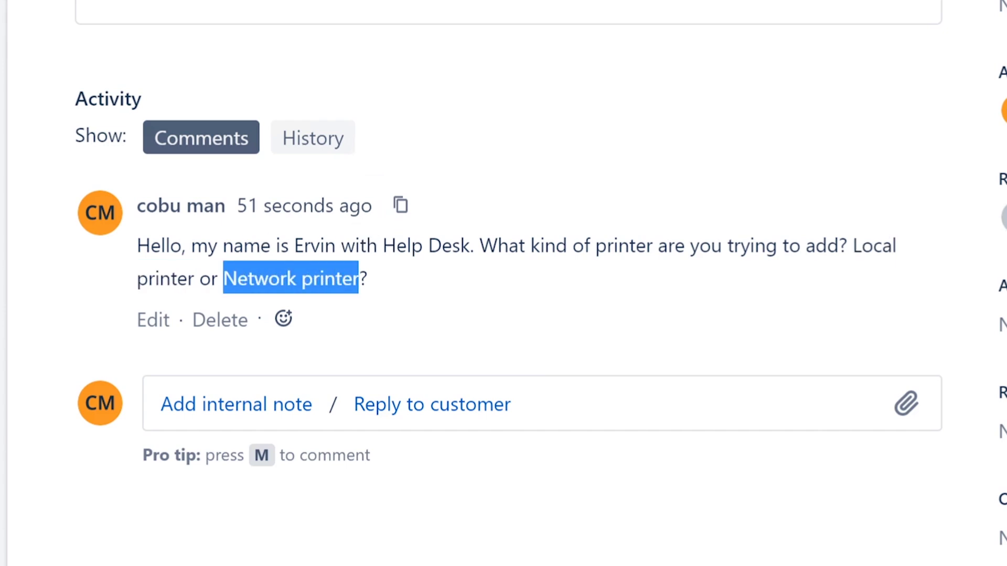
click(375, 286)
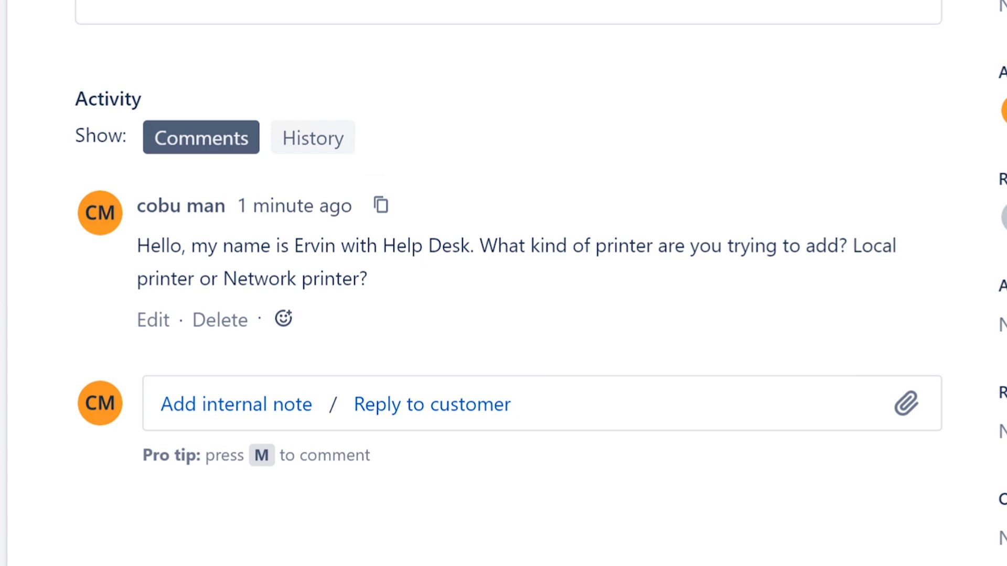
drag(223, 279, 369, 278)
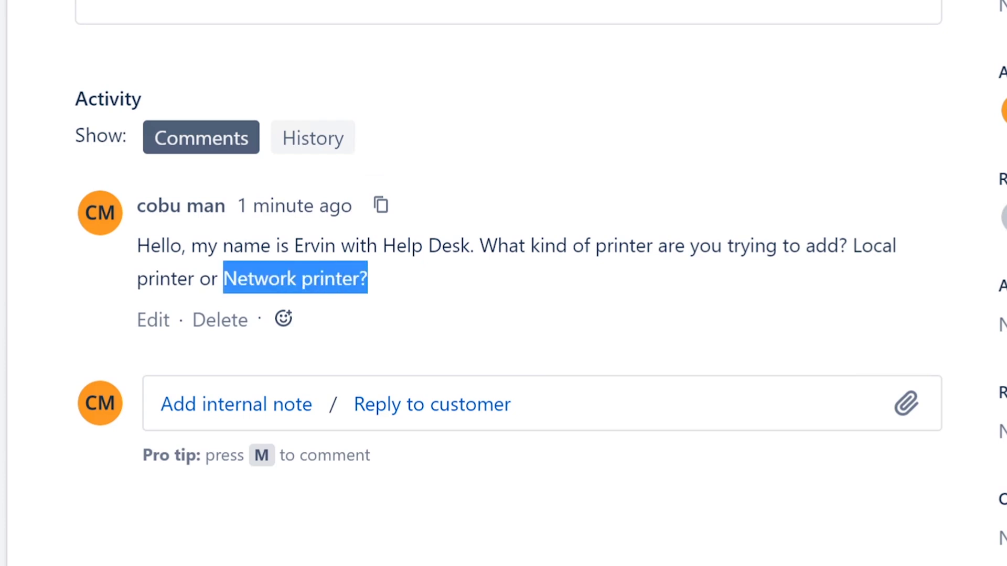
click(385, 286)
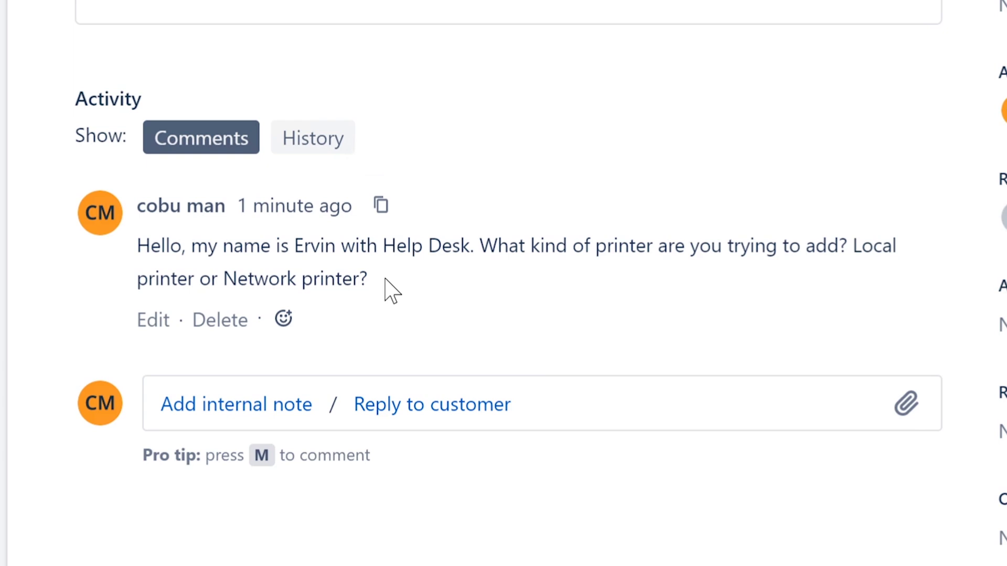
drag(224, 278, 358, 278)
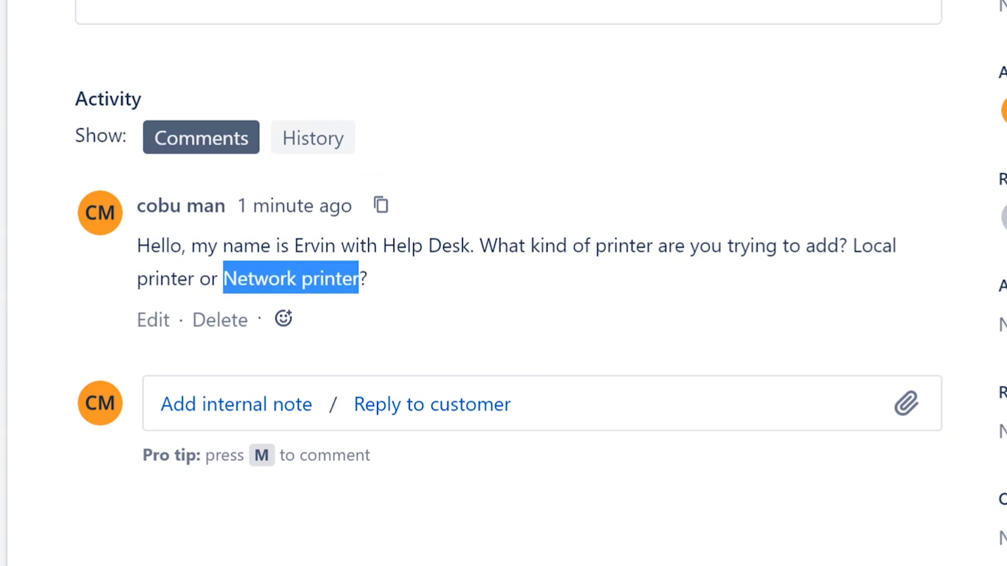
click(381, 283)
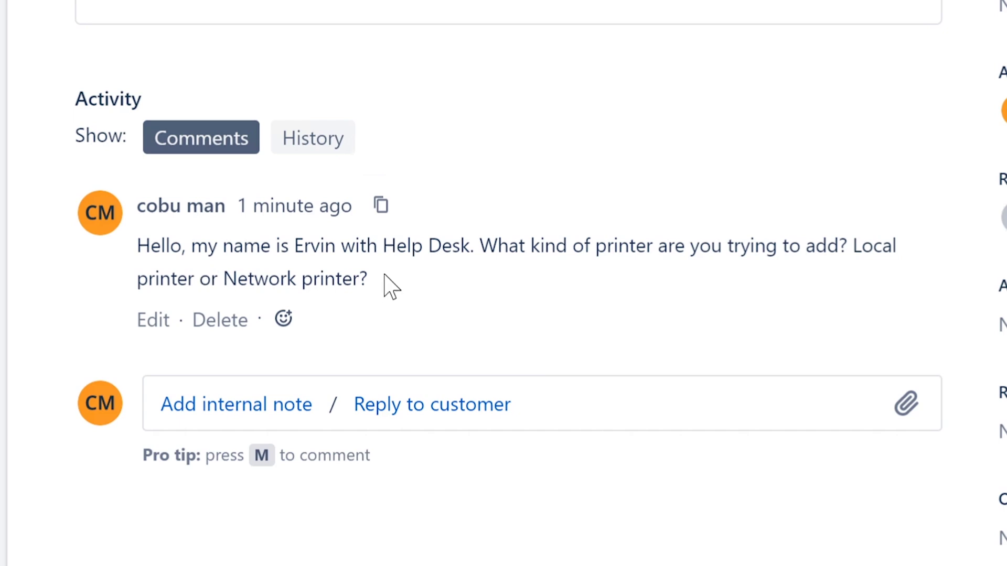
drag(371, 281, 131, 252)
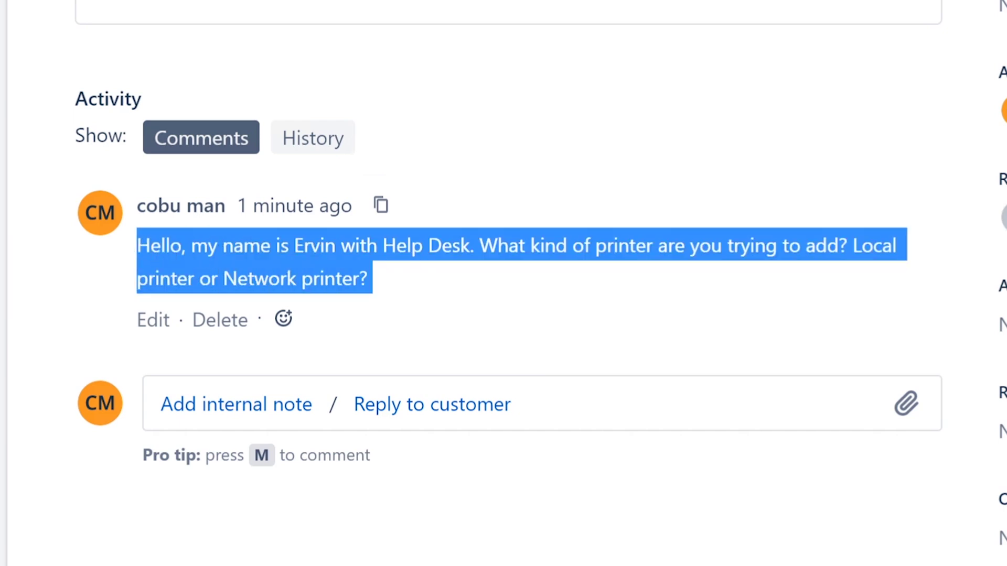
click(356, 265)
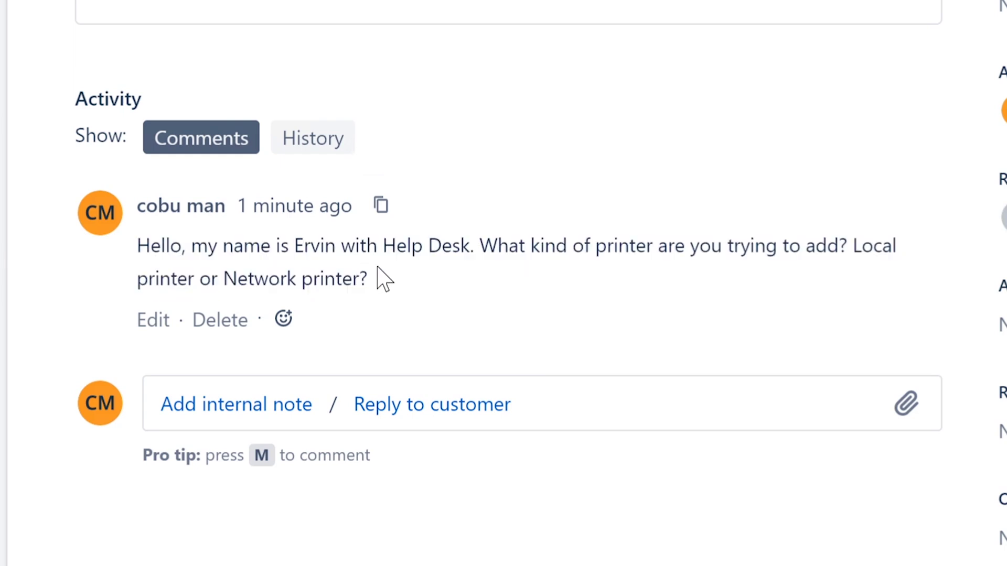
- Draft a customer reply asking them to send the IP address of the printer to add
click(431, 402)
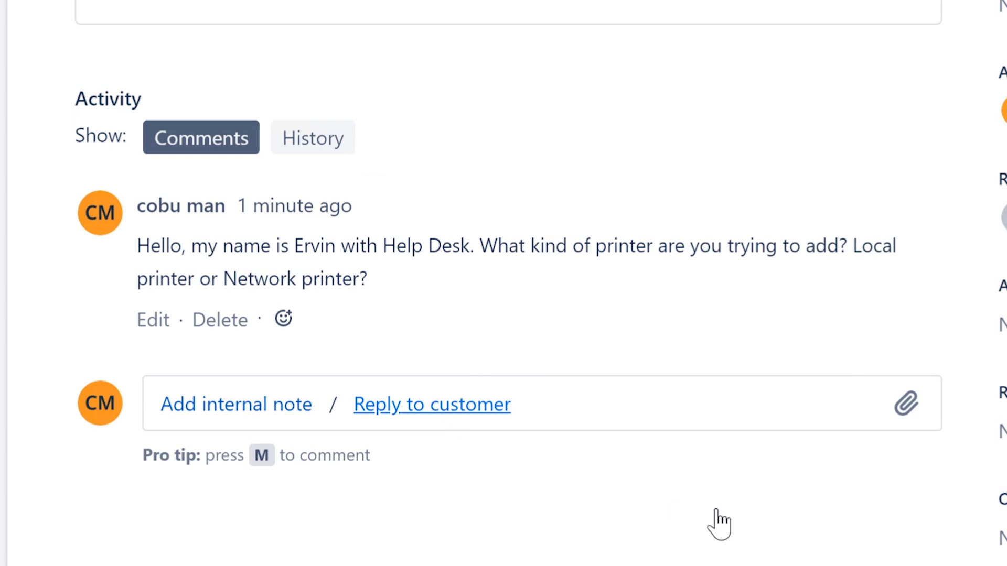
click(445, 478)
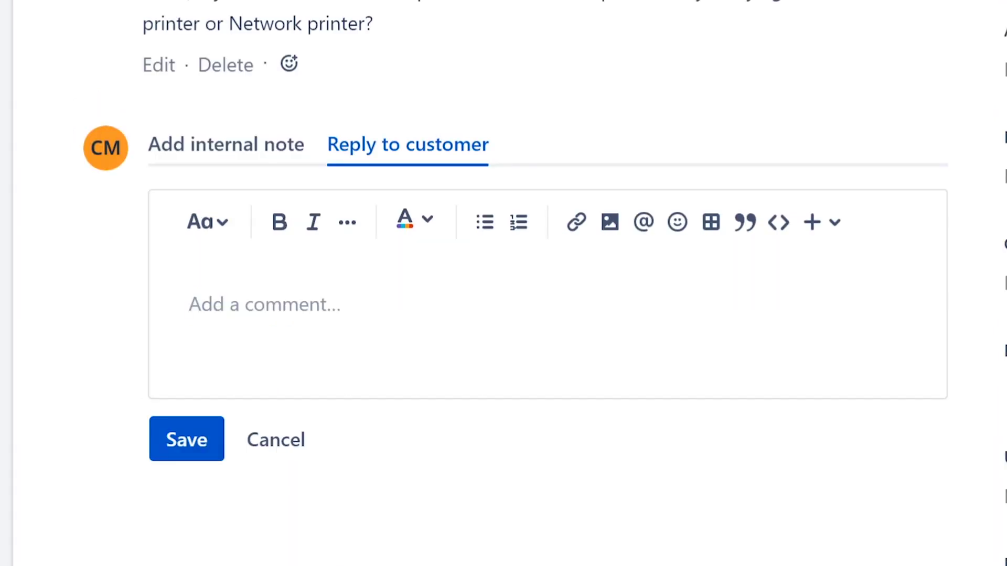
text(Okay)
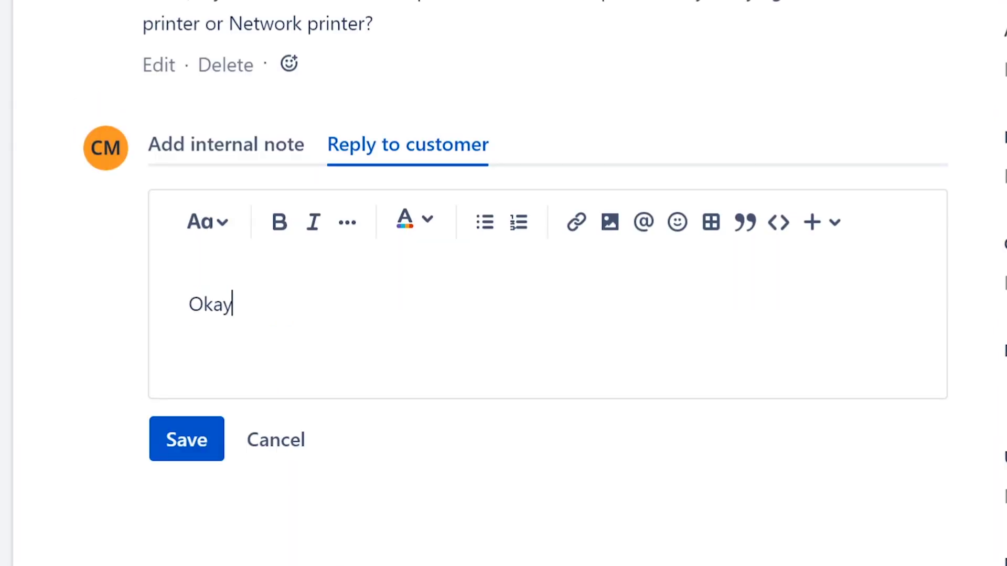
text(, in that case can ypu)
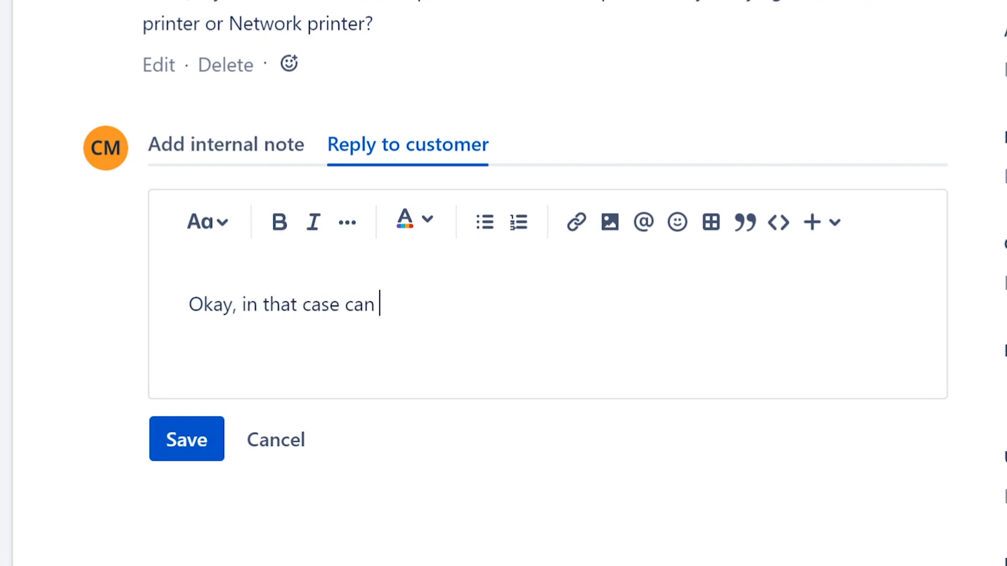
key(BackSpace)
key(BackSpace)
text(ou please send m)
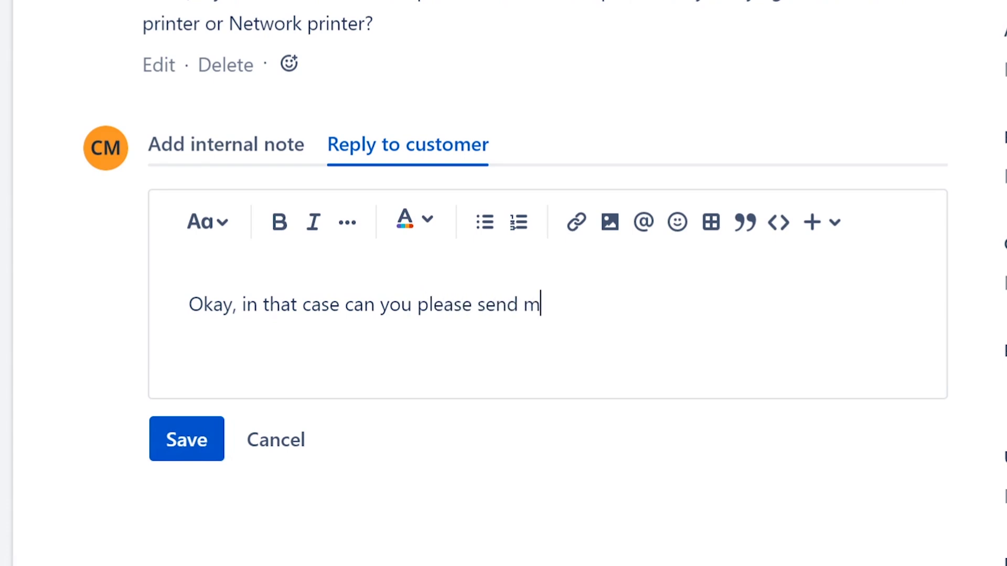
text(e the ip addr)
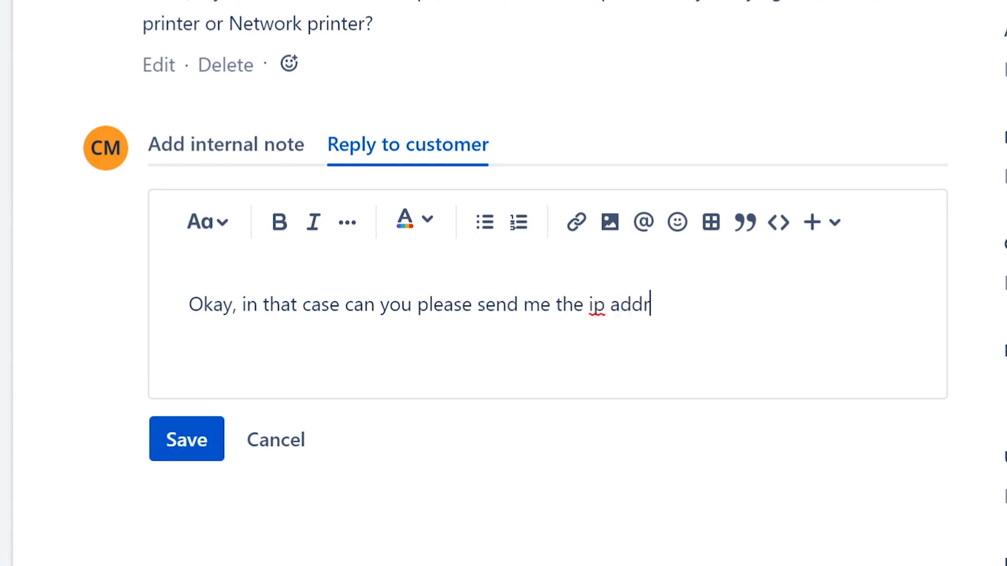
text(ess of th)
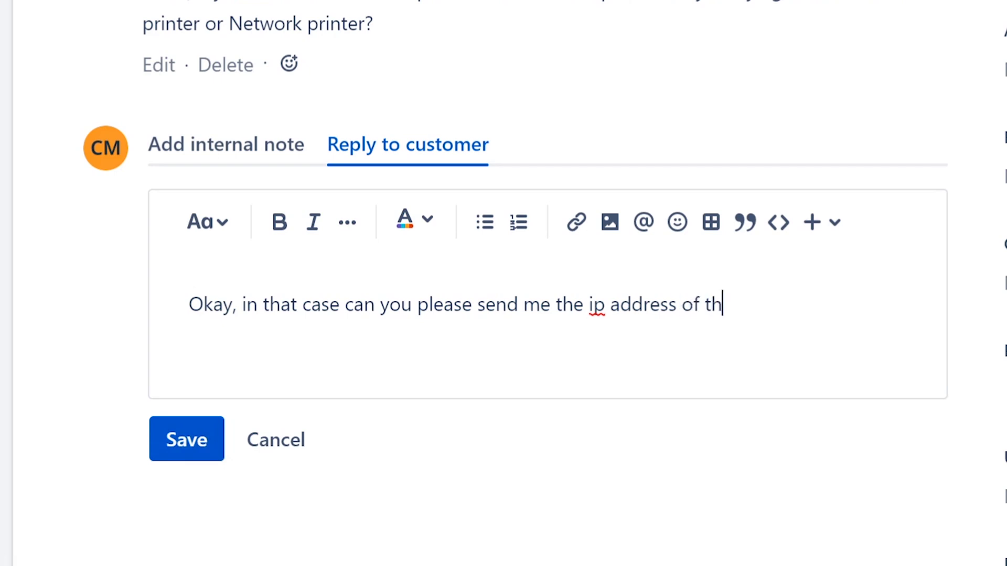
text(e printer you)
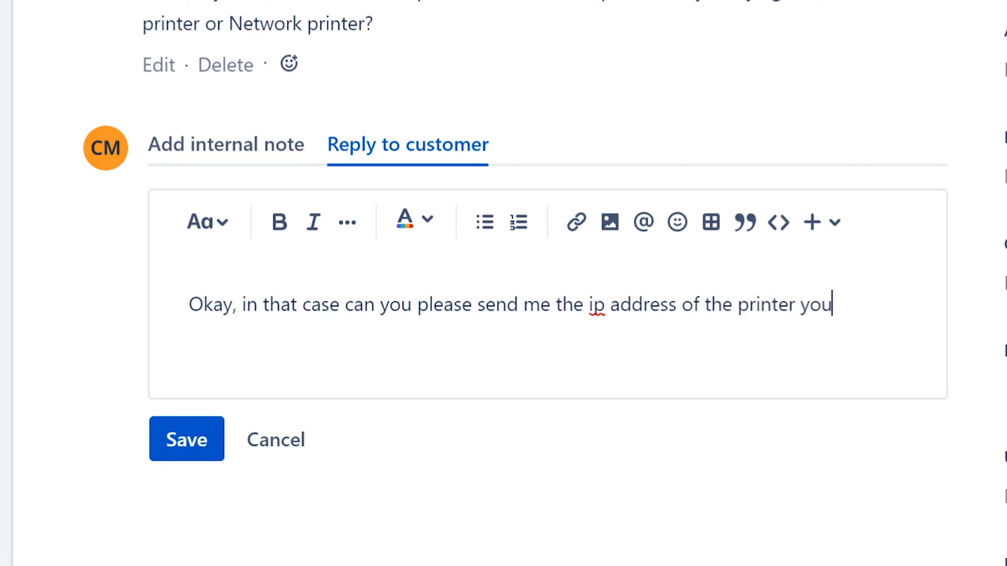
text('re trying to add)
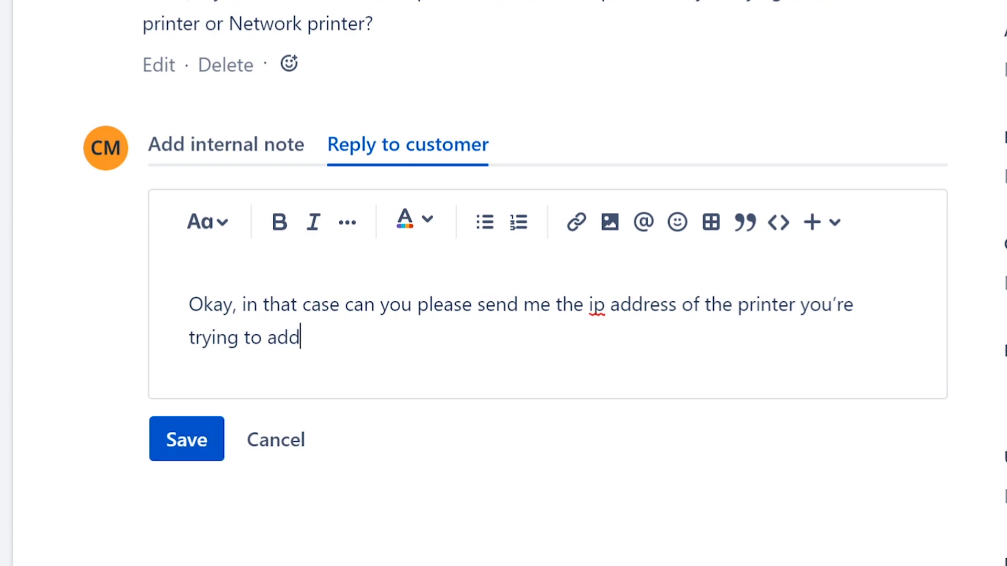
text(?)
key(Up)
key(Left)
key(Left)
key(Left)
key(Left)
key(Left)
key(Left)
key(Left)
key(Left)
key(Left)
key(Left)
key(Left)
key(Left)
key(Right)
key(Right)
key(Right)
- Add 'I need your PC name to take control remotely', replacing 'in that case' with 'and'
text(I can add the pr)
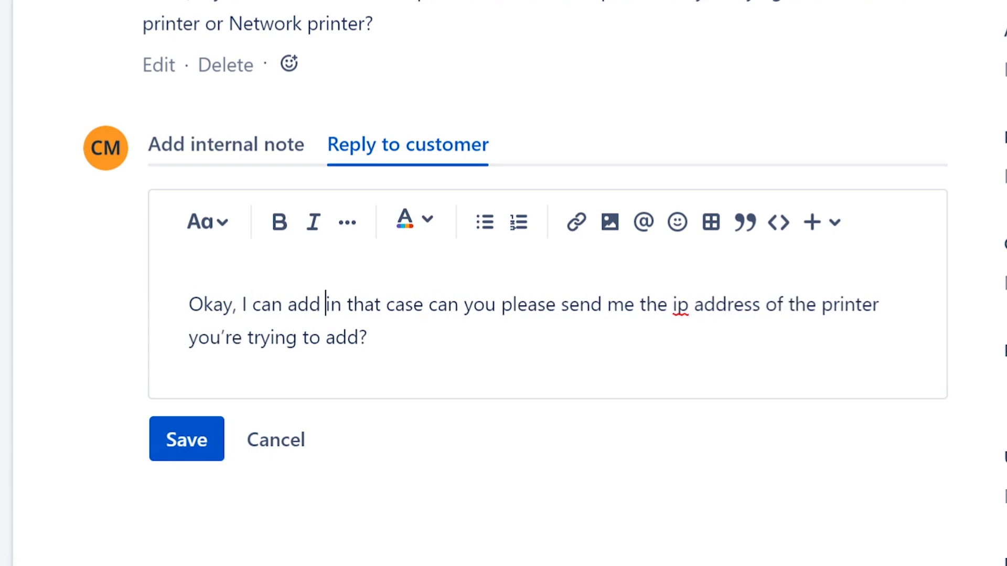
text(inter for y)
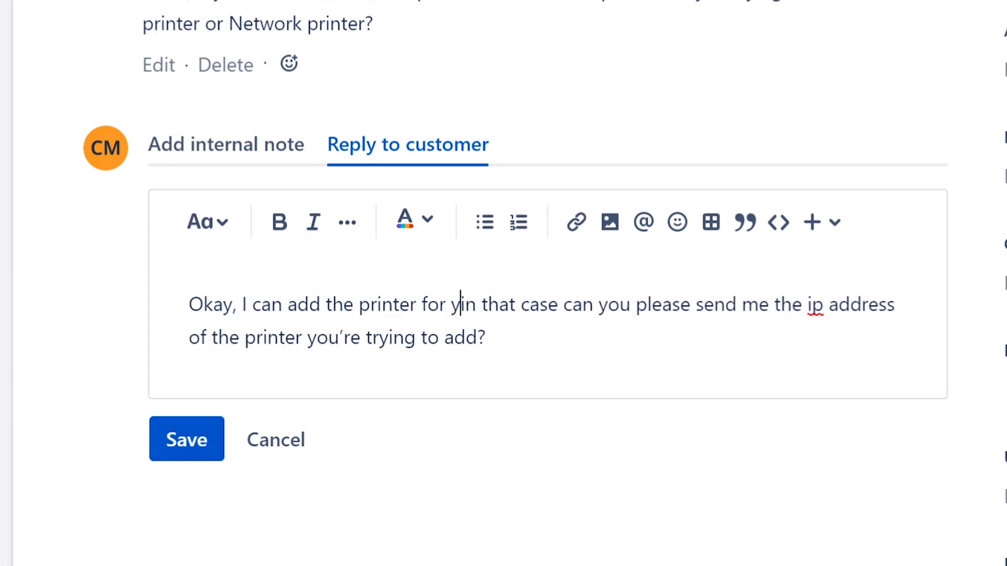
text(ou; )
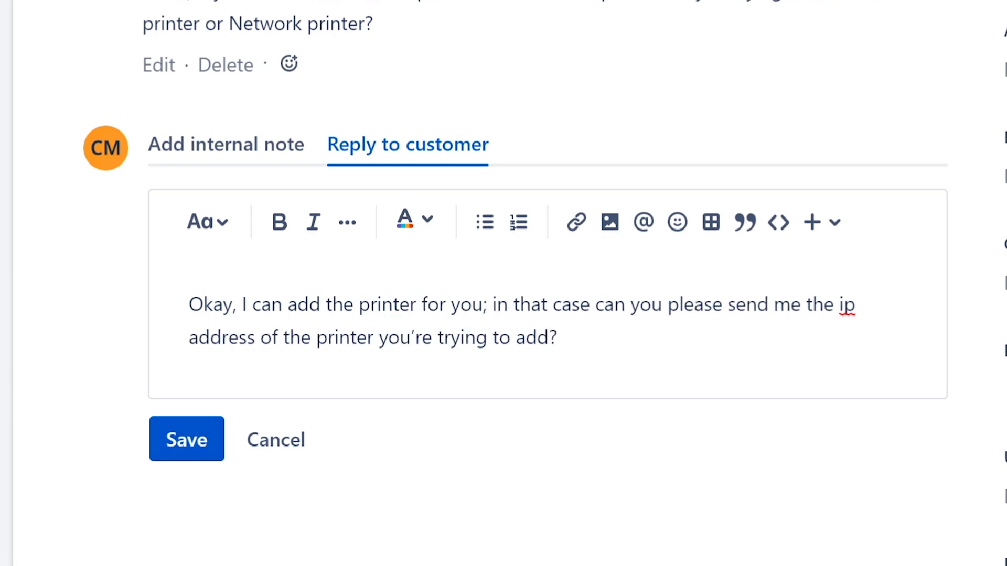
text(however)
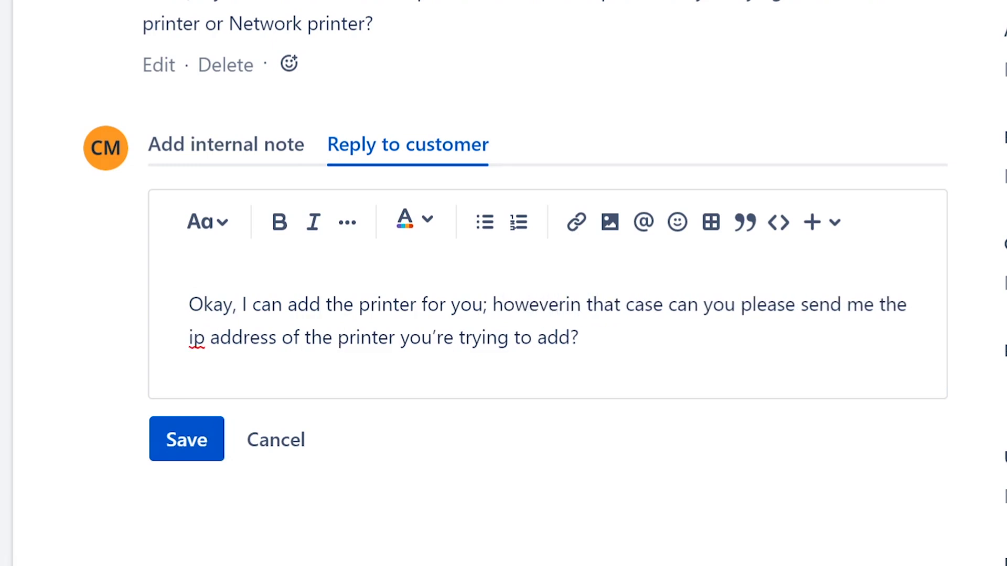
text(, I need you)
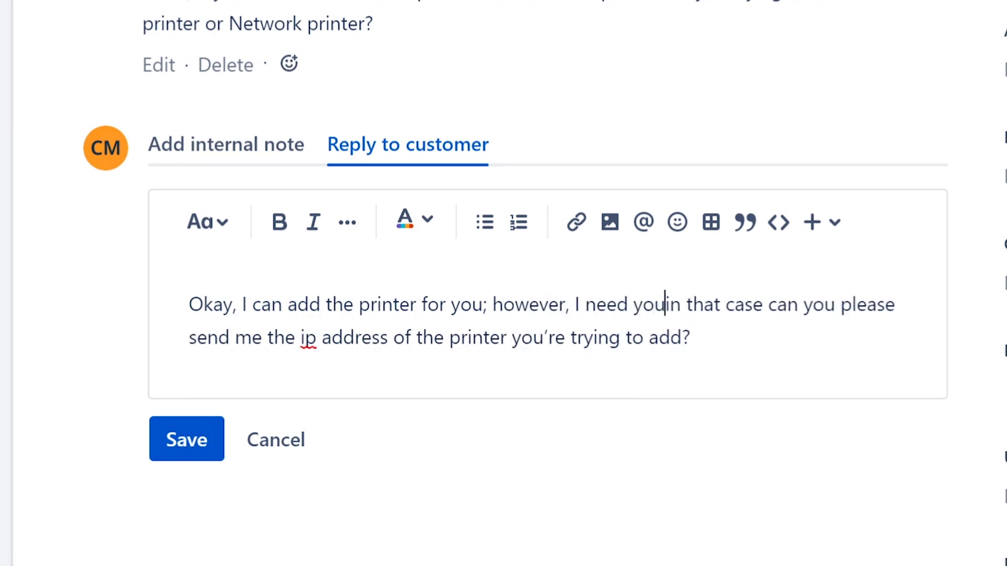
text(r Pc)
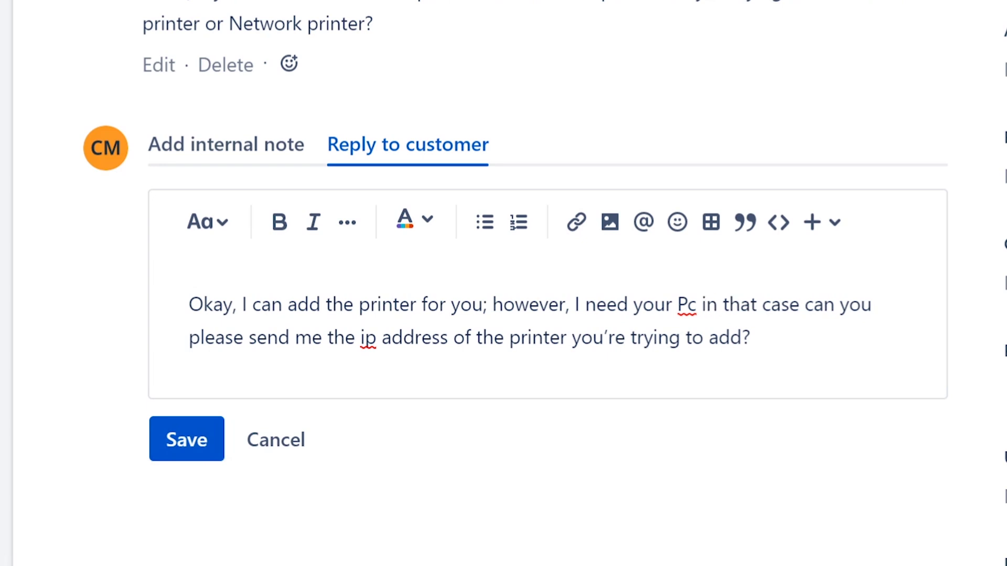
key(BackSpace)
key(BackSpace)
text(C name)
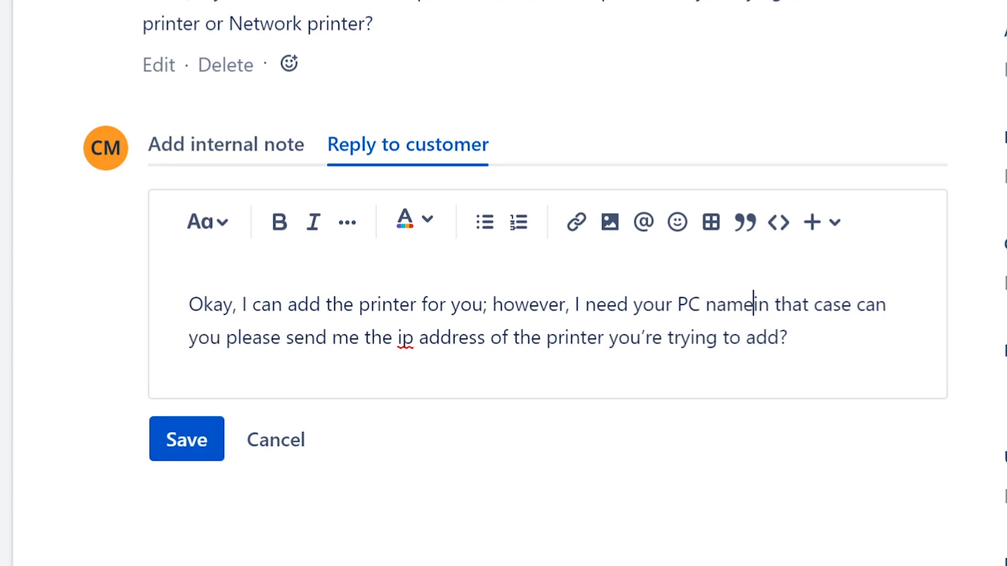
text( to take contr)
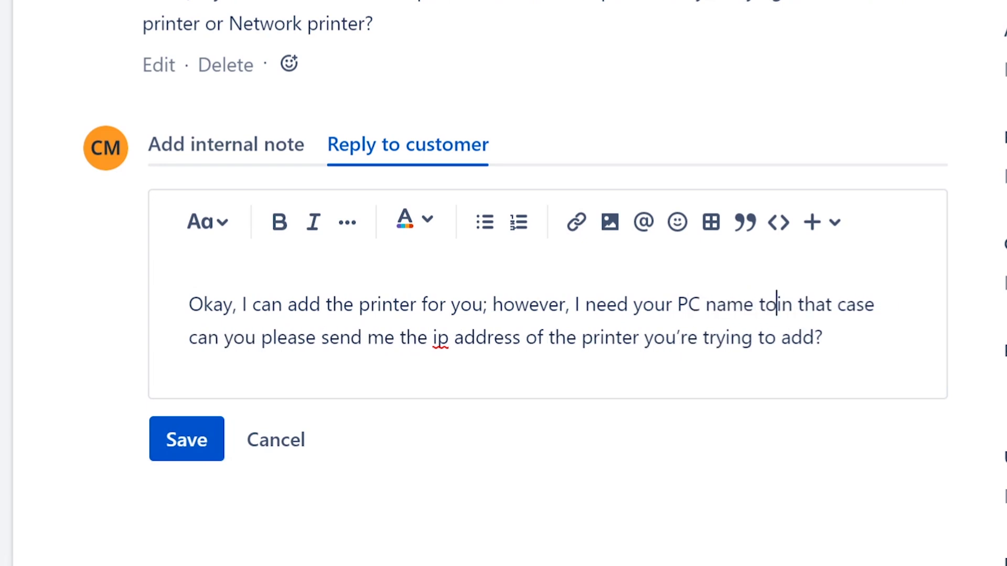
text(ol )
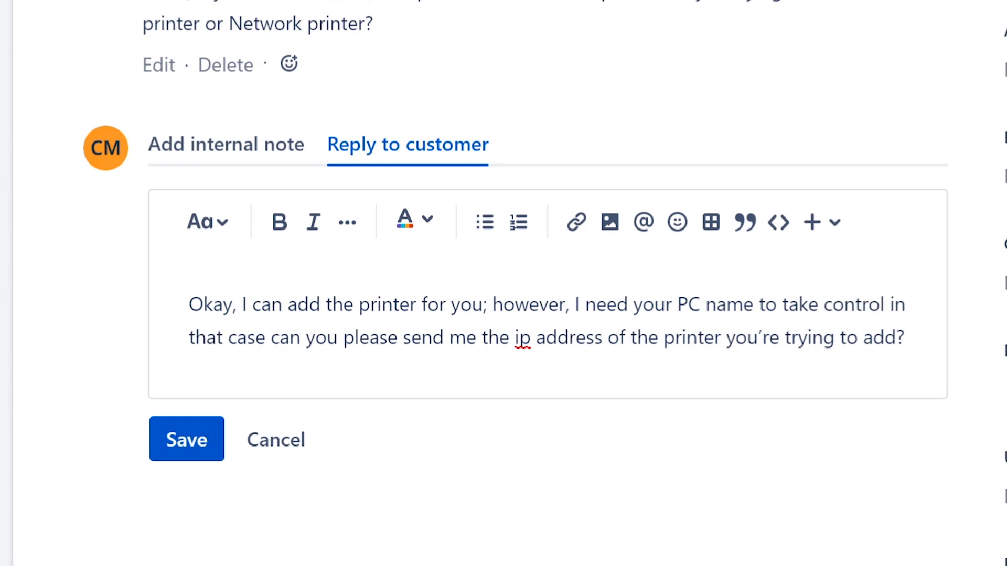
text(remotly)
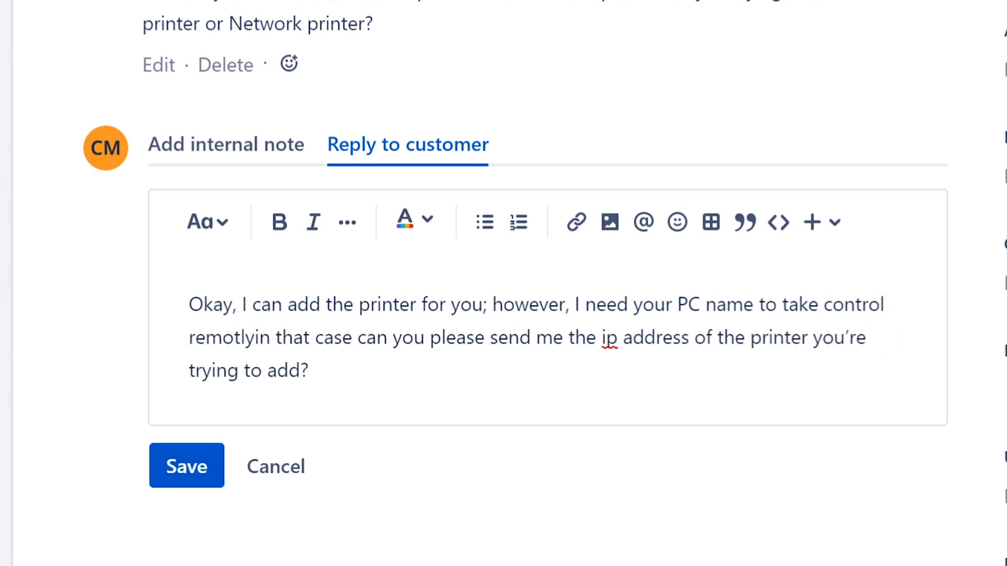
text(,)
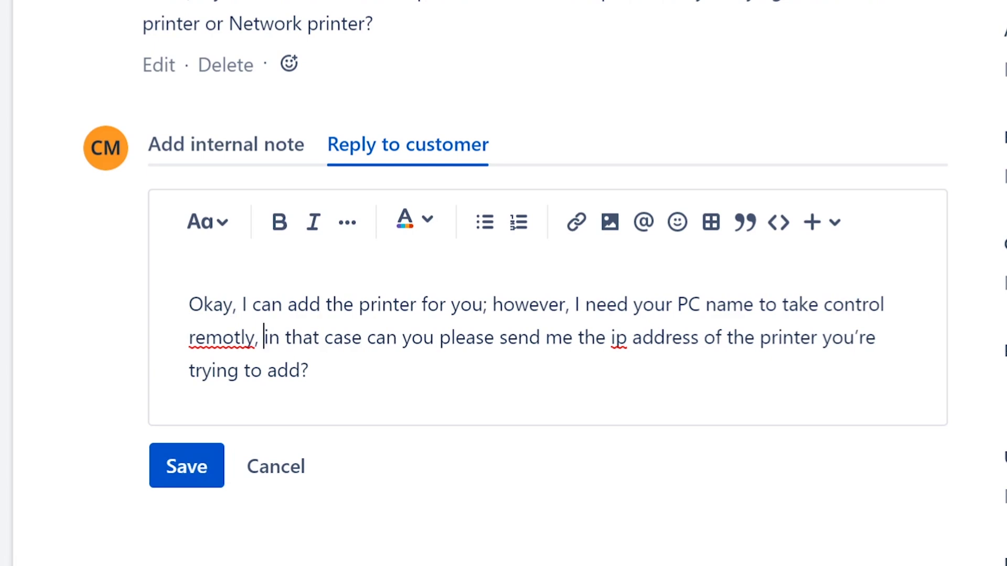
double_click(221, 338)
right_click(232, 346)
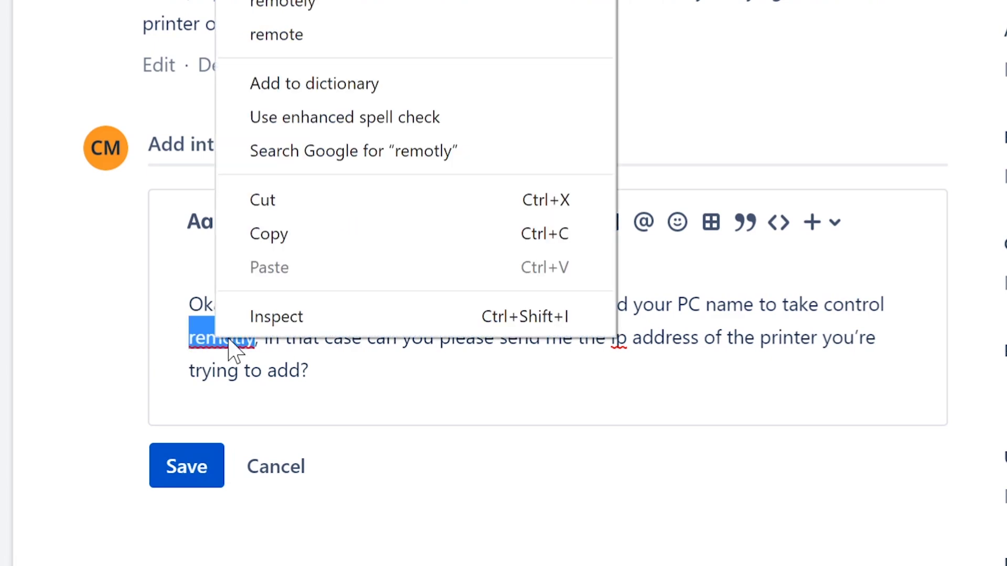
click(347, 3)
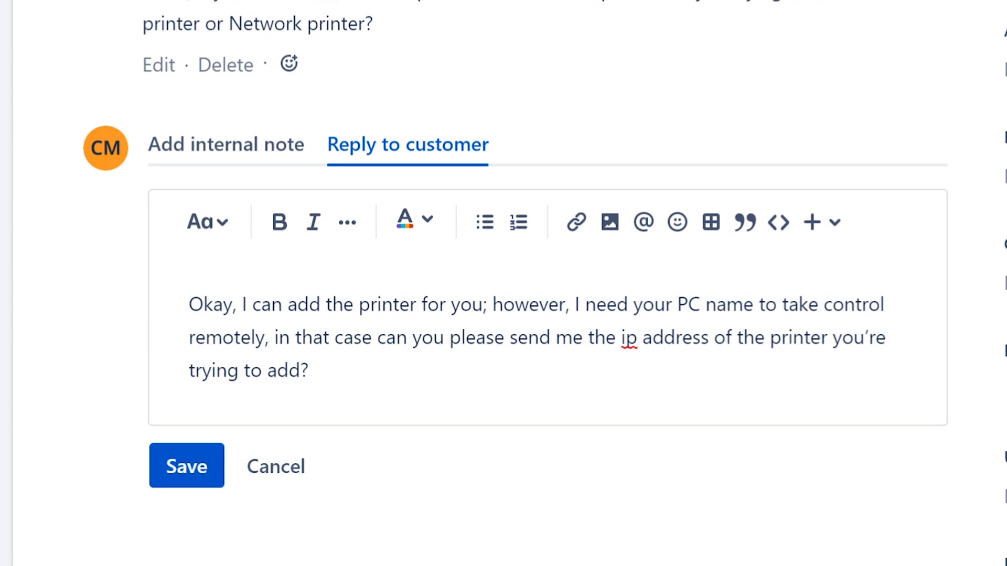
key(ctrl+Right)
key(ctrl+Right)
key(ctrl+Right)
key(ctrl+shift+Left)
key(ctrl+shift+Left)
key(ctrl+shift+Left)
key(ctrl+shift+Left)
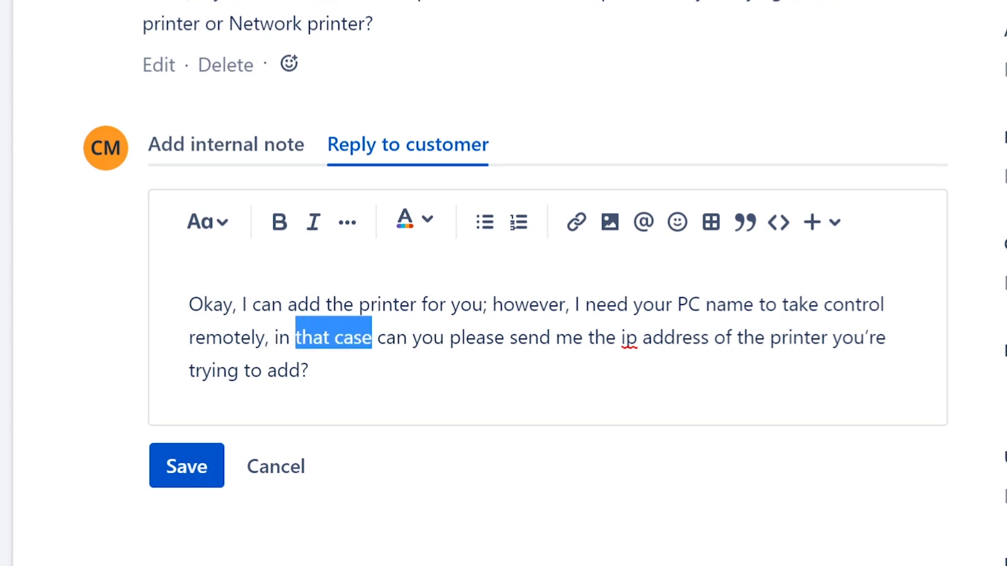
text(and)
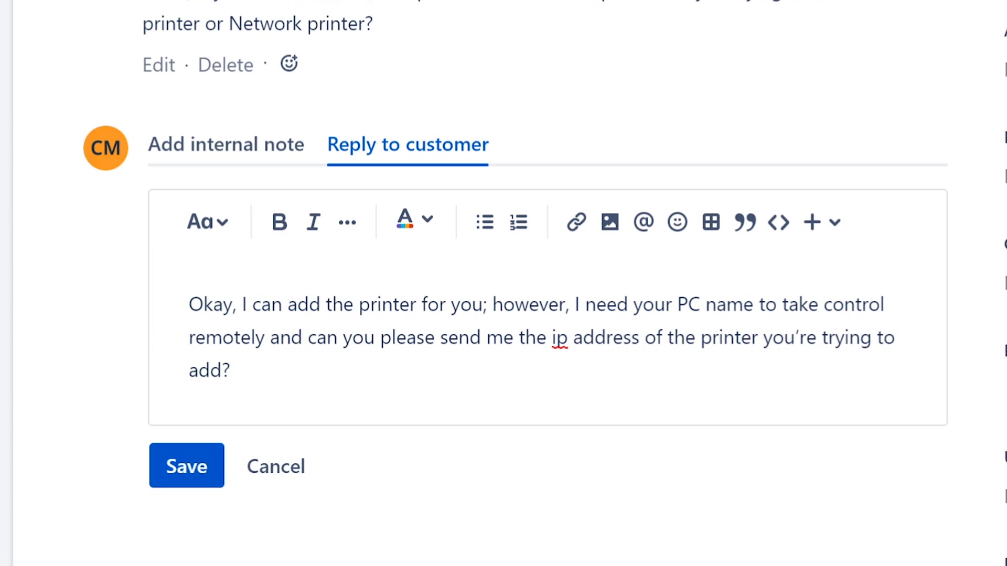
- Insert 'of your PC' after 'take control' in the reply
click(574, 305)
drag(189, 305, 236, 371)
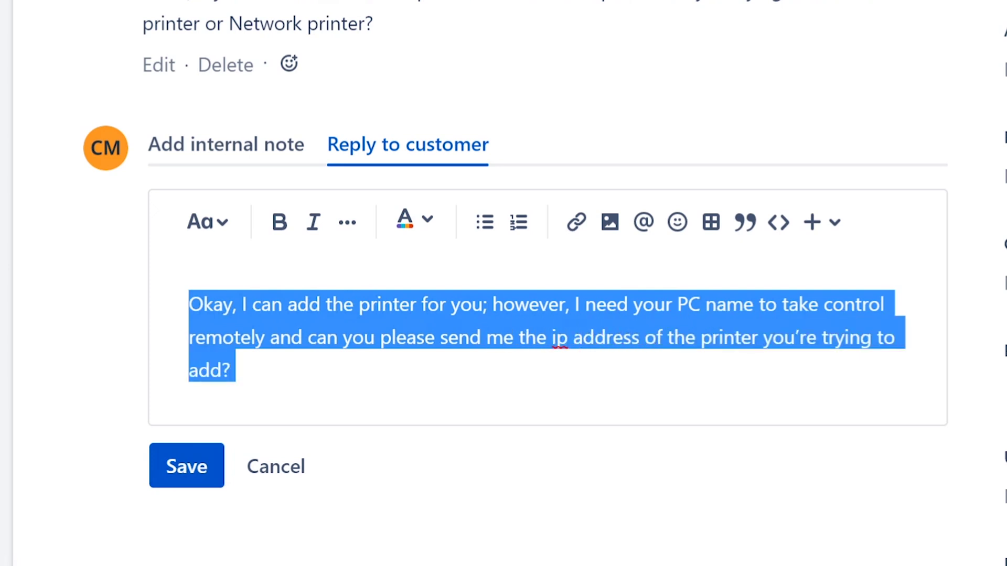
click(470, 337)
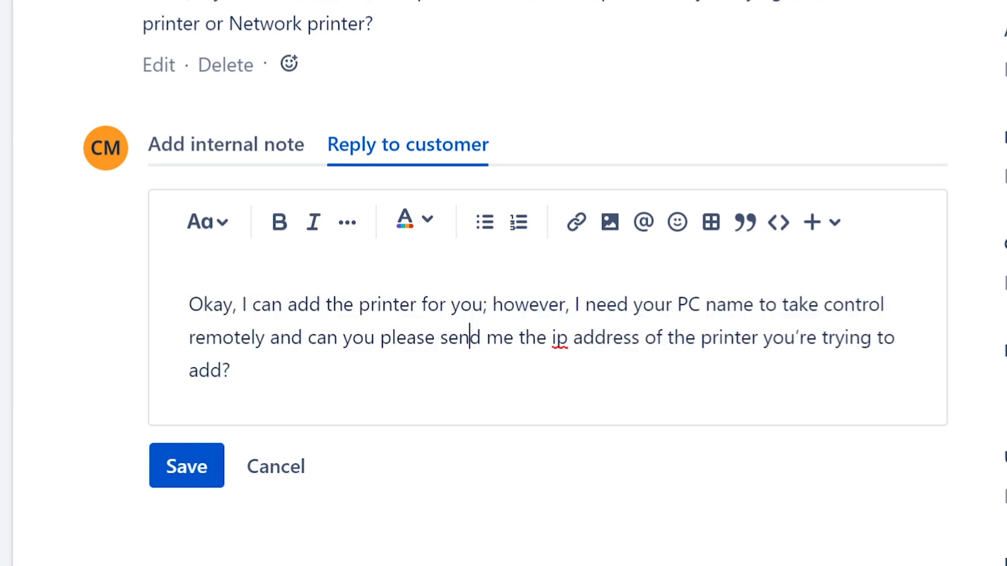
click(889, 305)
text(of your)
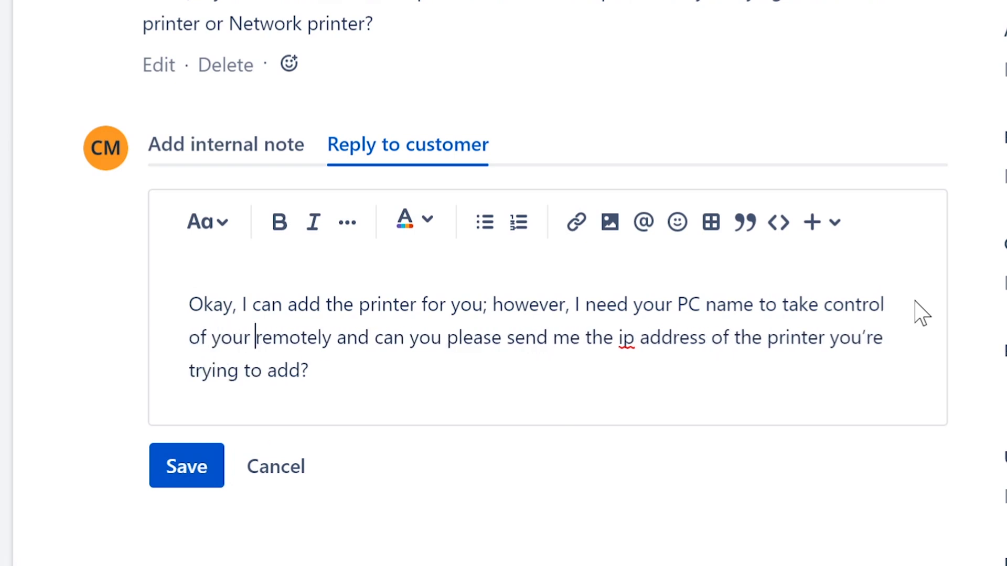
text( Pc)
key(BackSpace)
text(C)
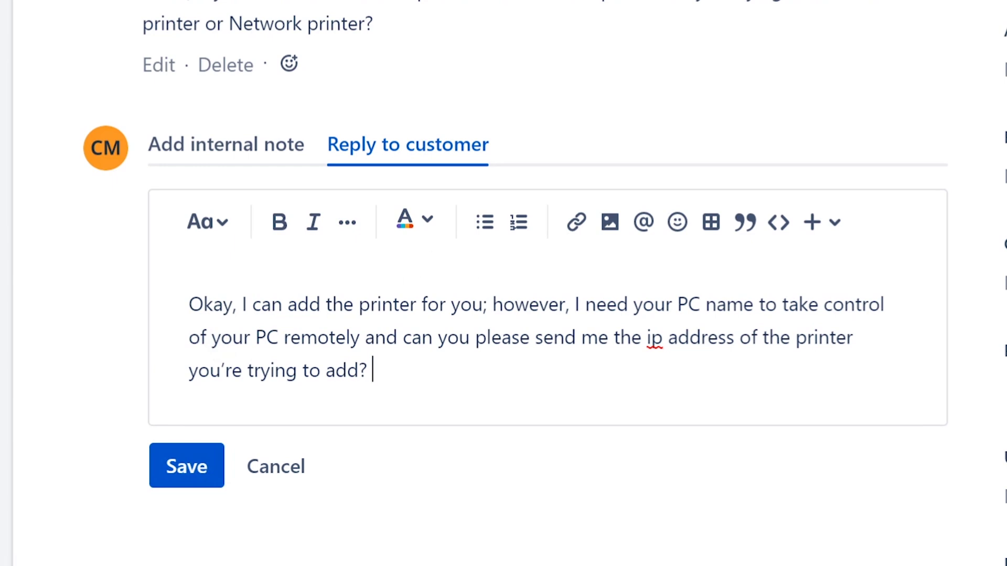
- Review the finished reply text and post it to the customer
click(279, 337)
click(490, 337)
drag(620, 337, 373, 370)
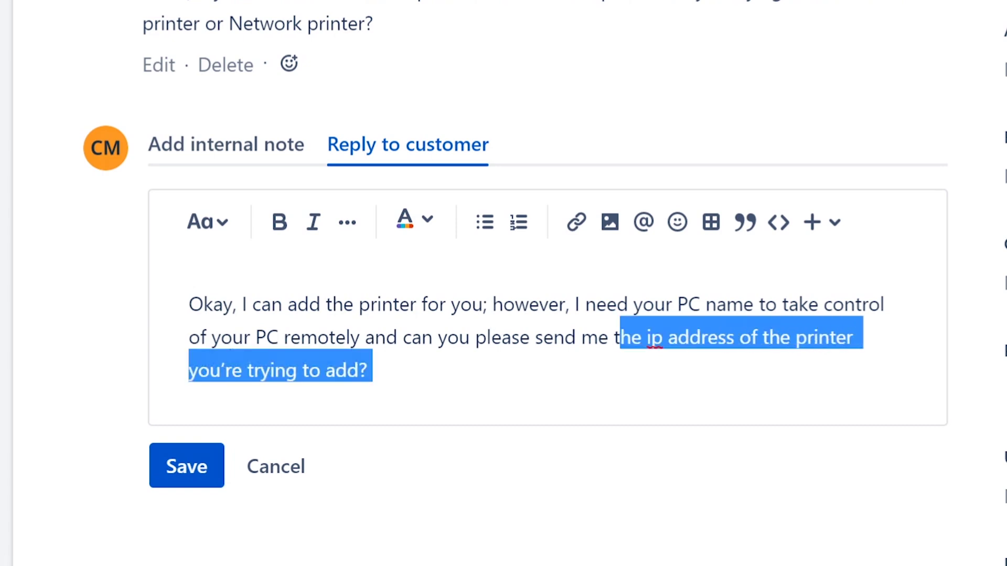
click(372, 370)
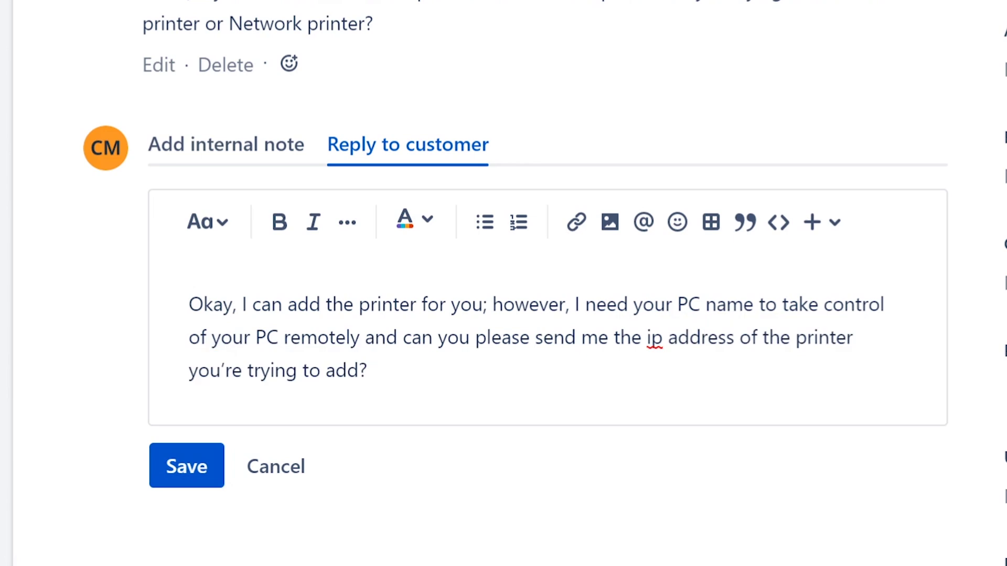
click(819, 304)
click(620, 337)
click(373, 370)
click(182, 470)
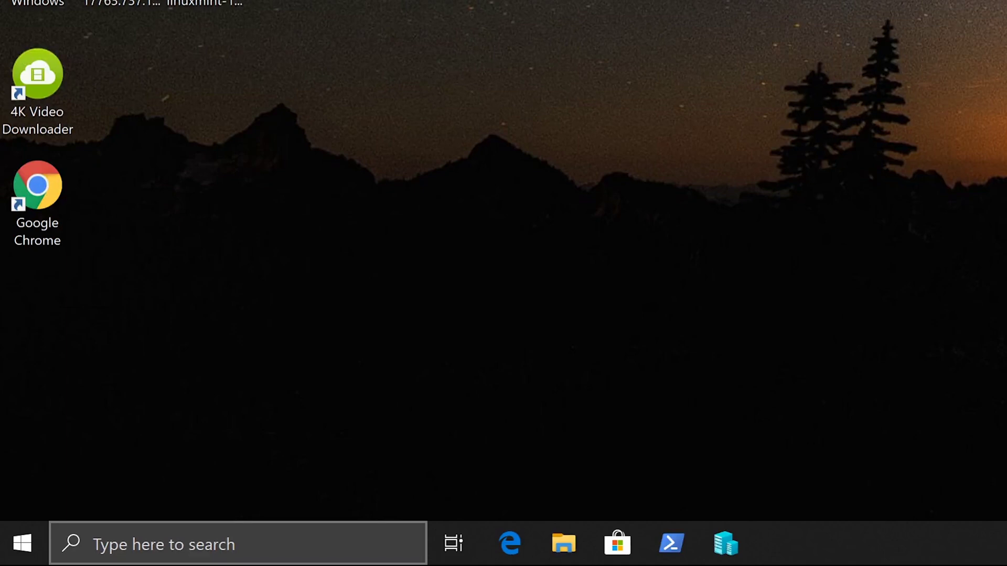
- Switch to the desktop and open the taskbar search panel
click(236, 544)
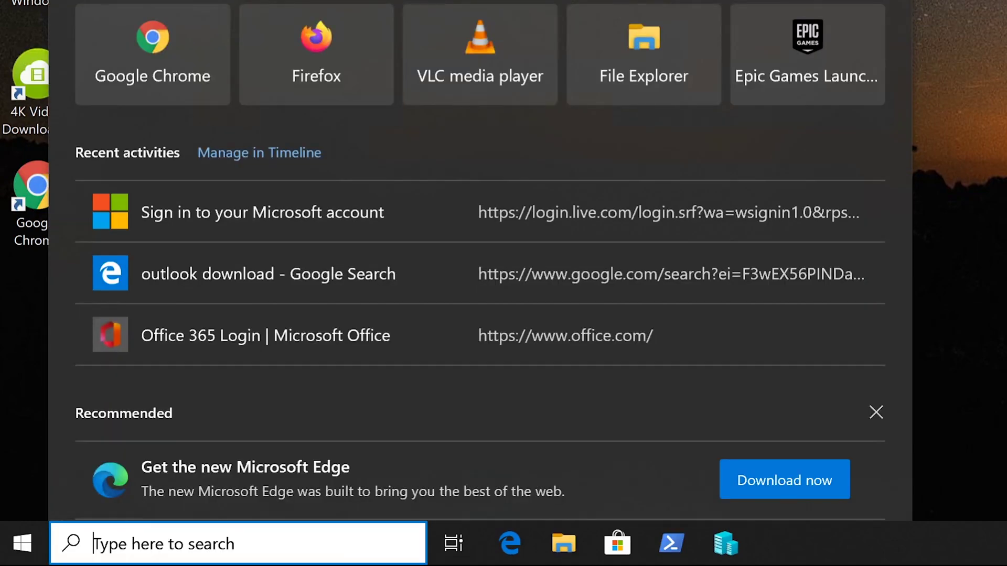
- Search for 'devices' and open the Printers & scanners settings page
text(de)
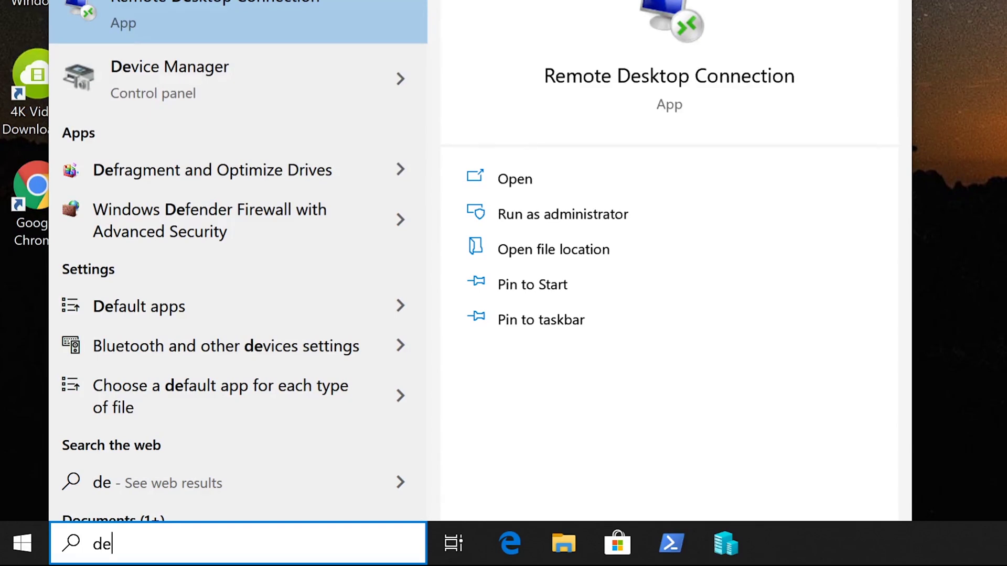
key(BackSpace)
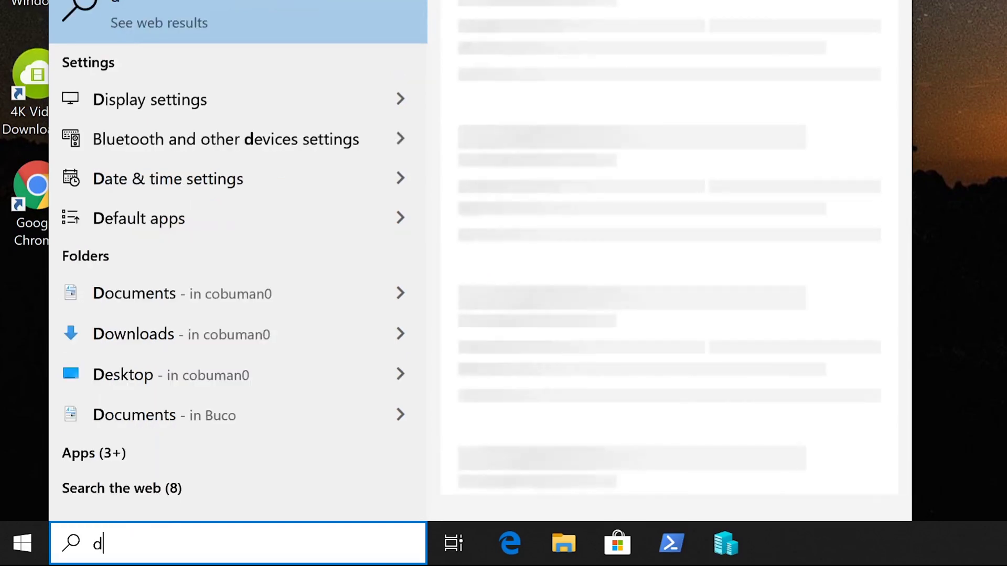
text(evices)
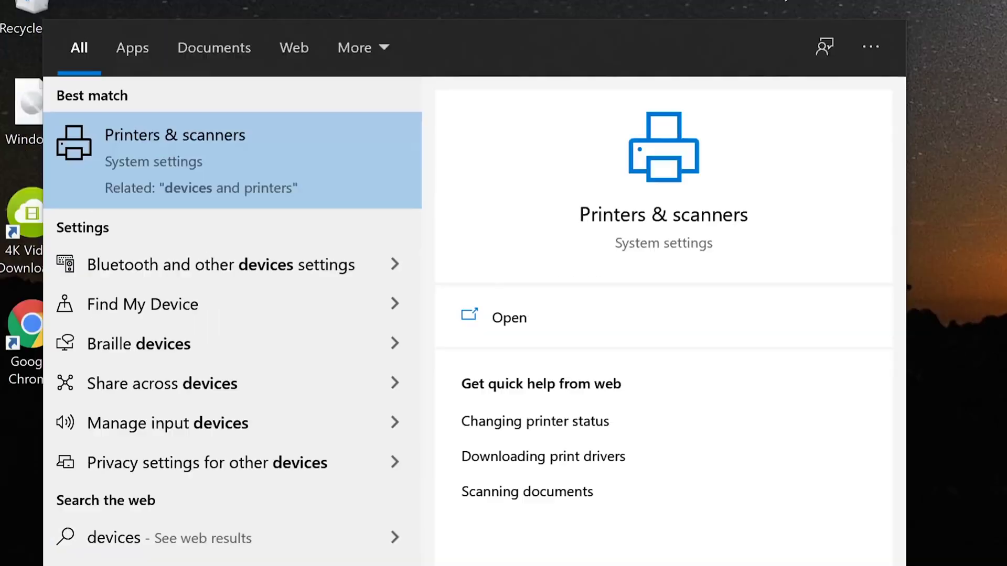
click(182, 13)
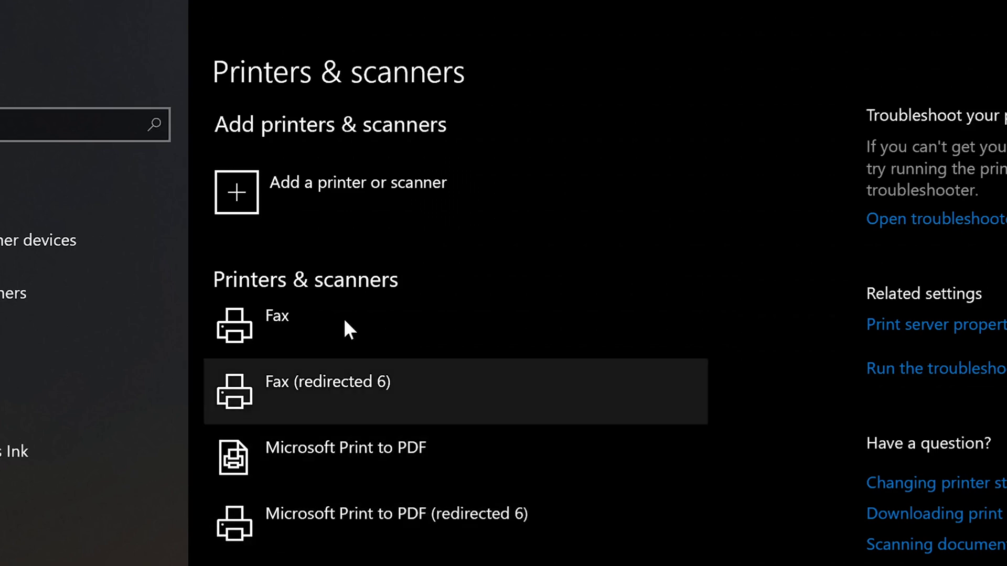
- Try Add a printer, open the 'printer isn't listed' wizard, close it, and reopen search
click(339, 178)
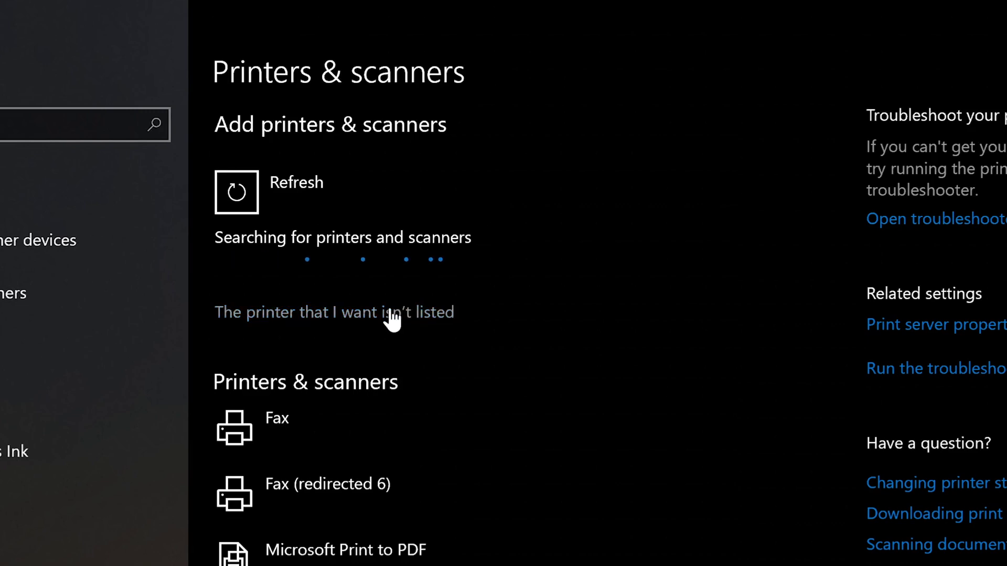
click(336, 316)
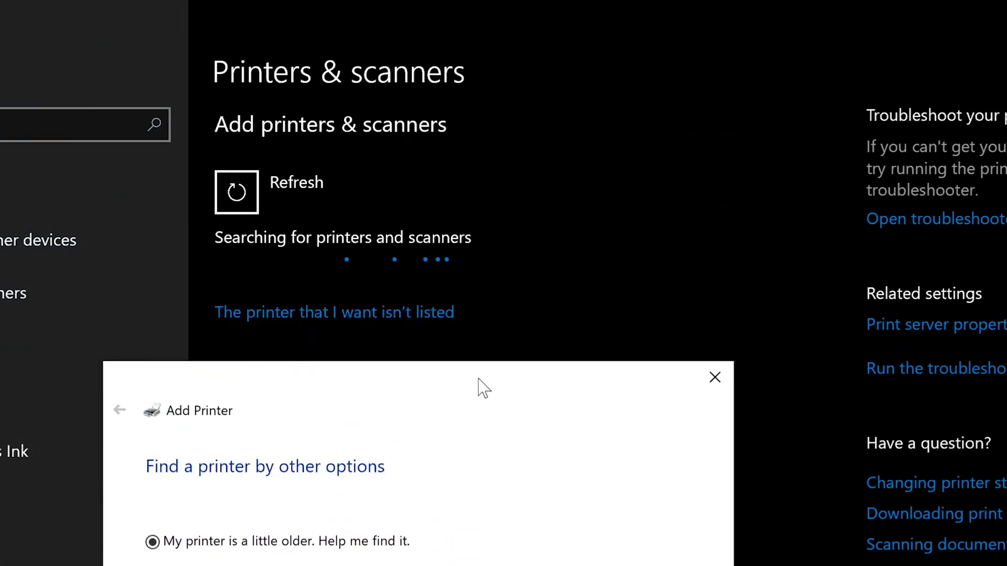
drag(476, 383, 528, 145)
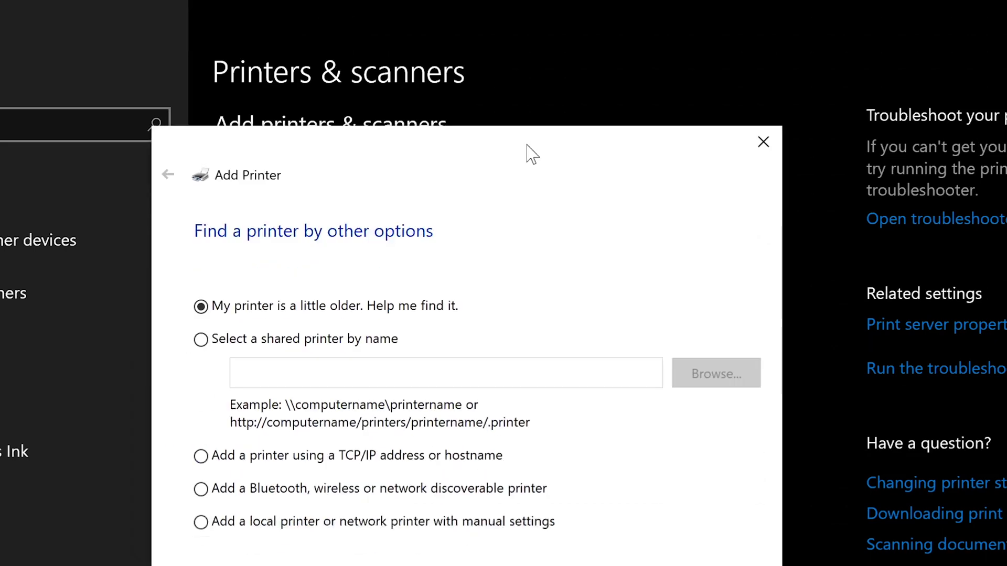
key(Escape)
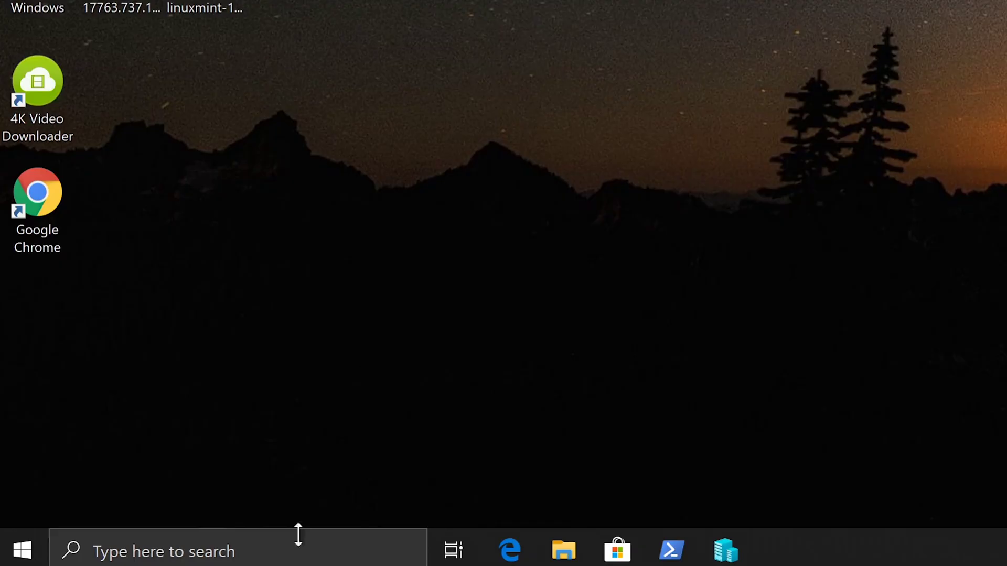
click(297, 535)
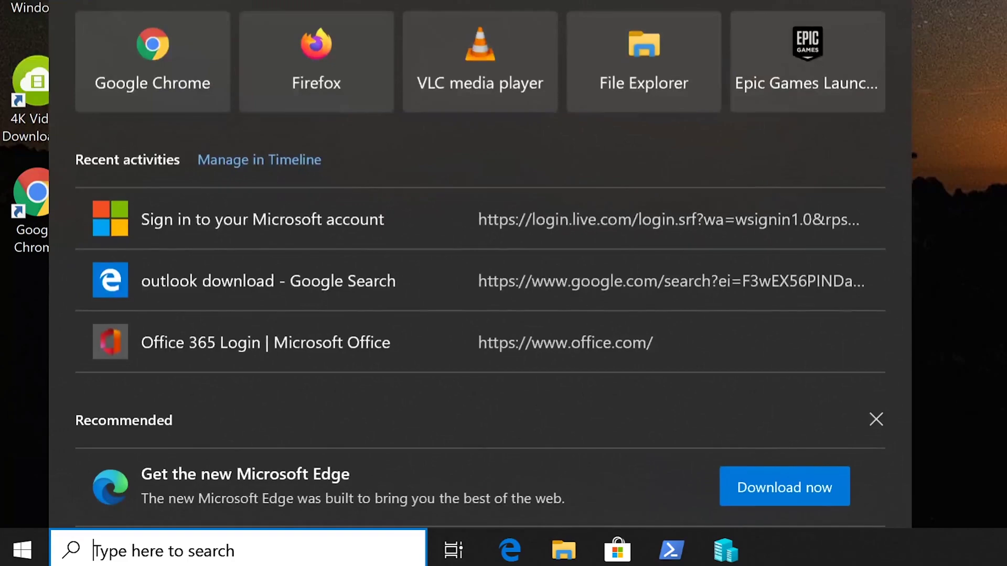
- Search 'contro' to open Control Panel and go to Devices and Printers
text(contro)
key(Return)
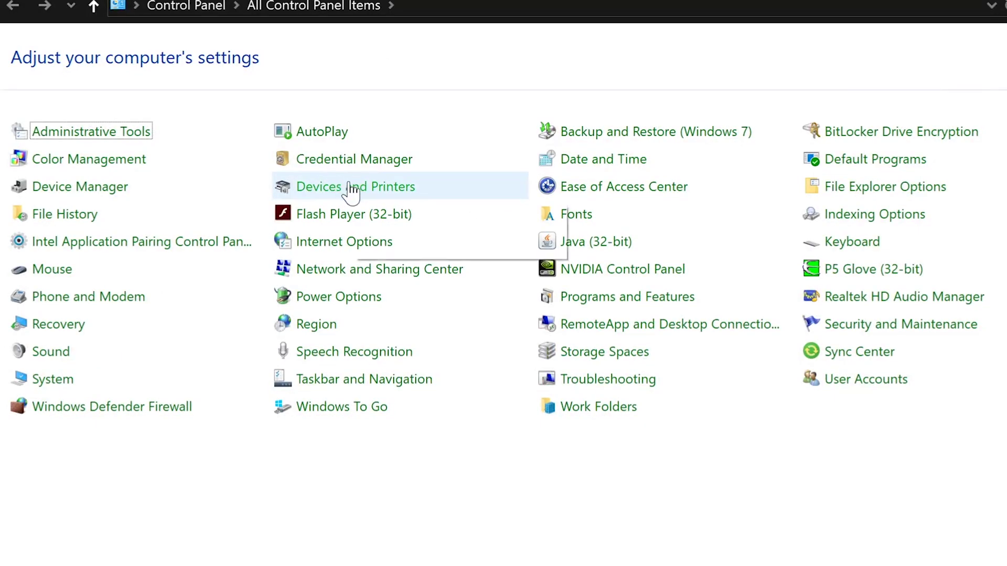
click(349, 192)
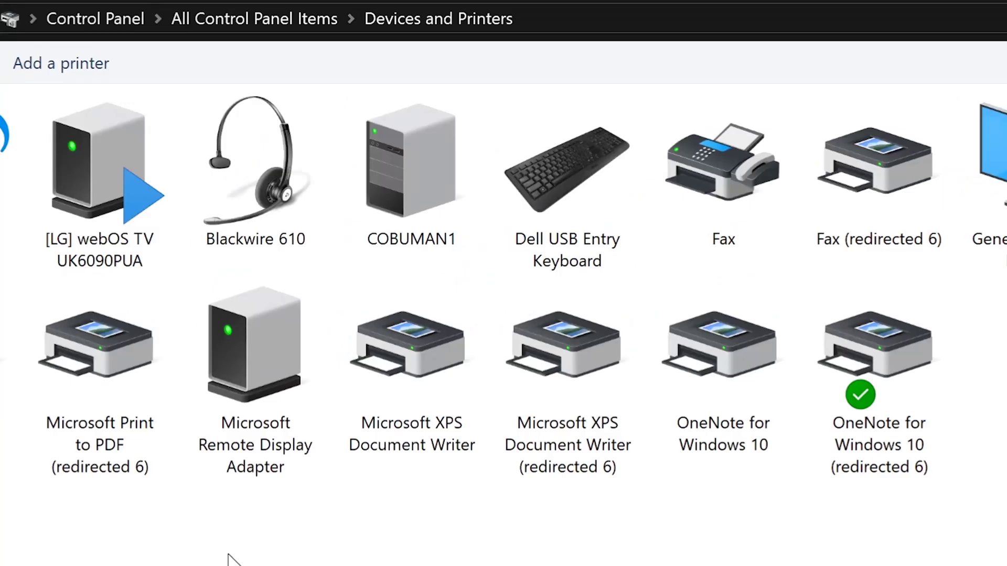
- Look over the installed devices, such as the Blackwire 610 headset, and start adding a device
drag(8, 540, 1005, 137)
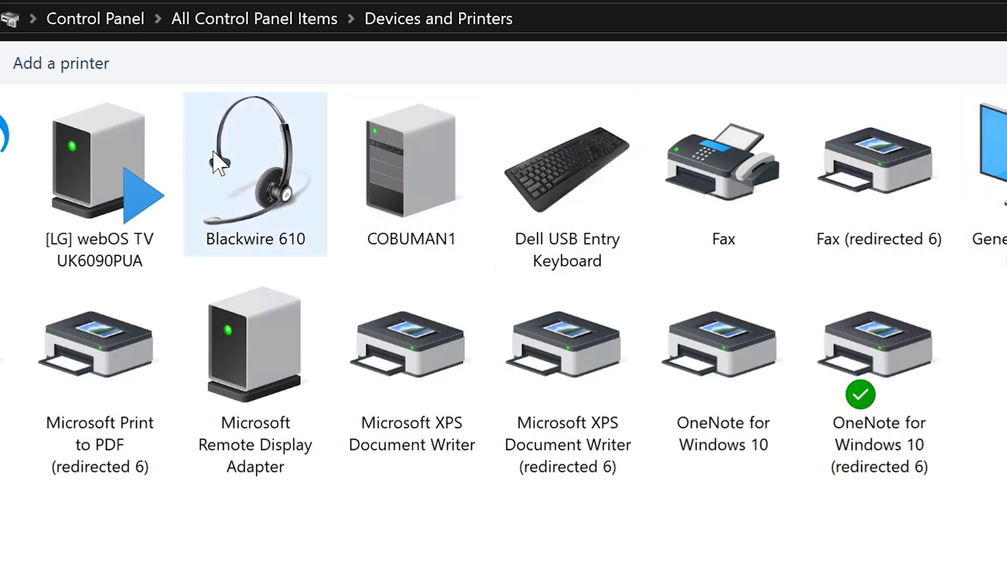
click(229, 149)
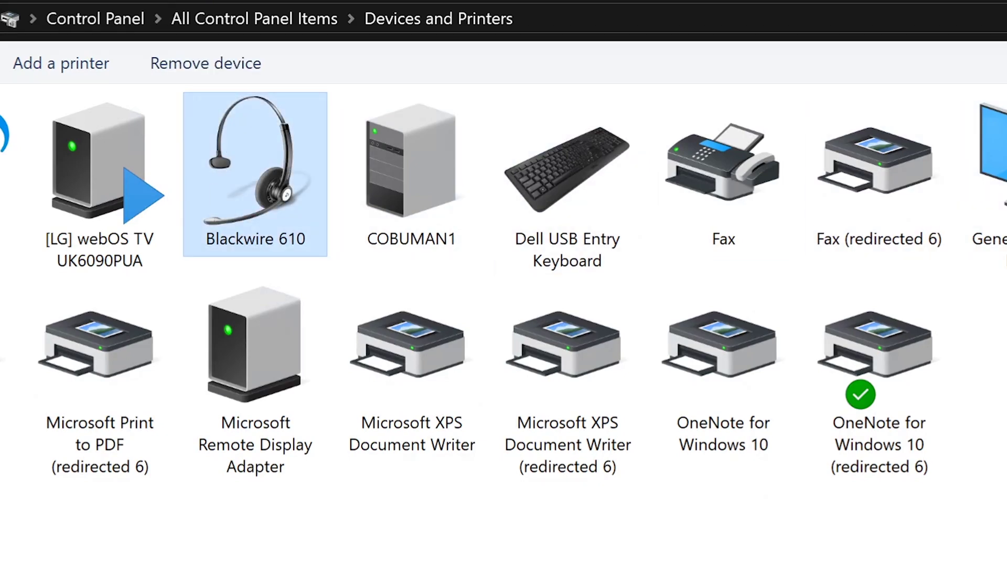
click(525, 524)
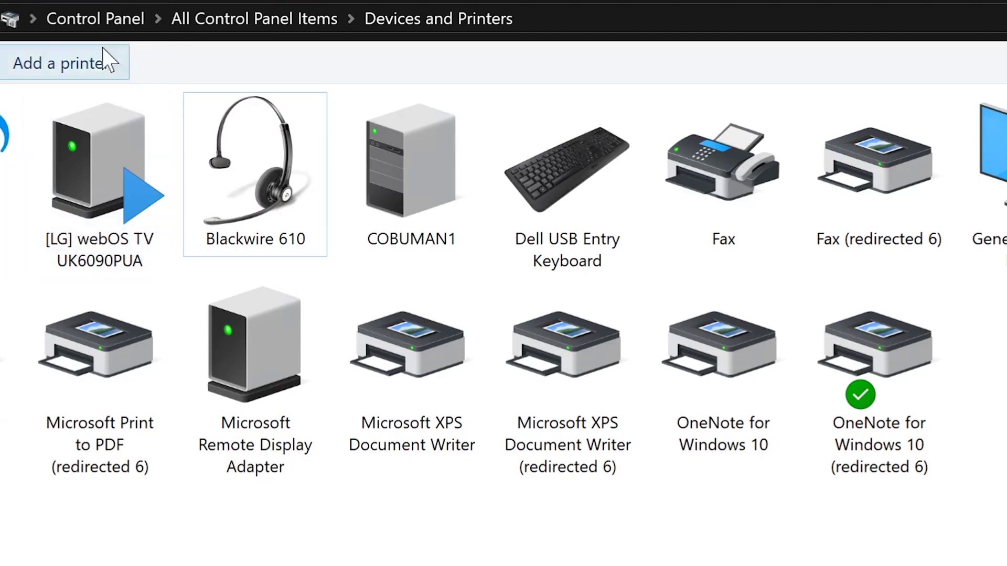
click(71, 64)
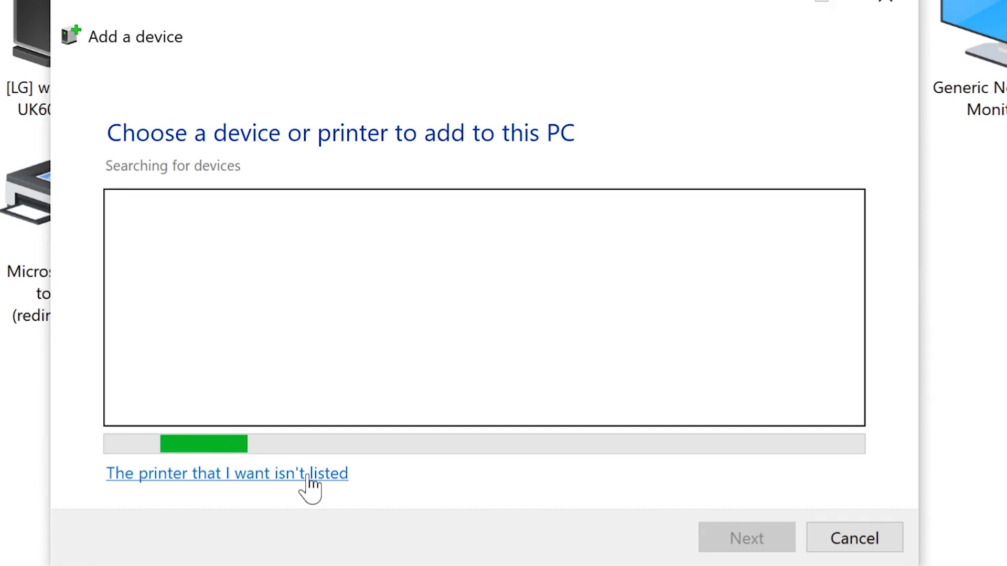
- Choose adding an unlisted printer by TCP/IP address or hostname and reach the address page
click(269, 474)
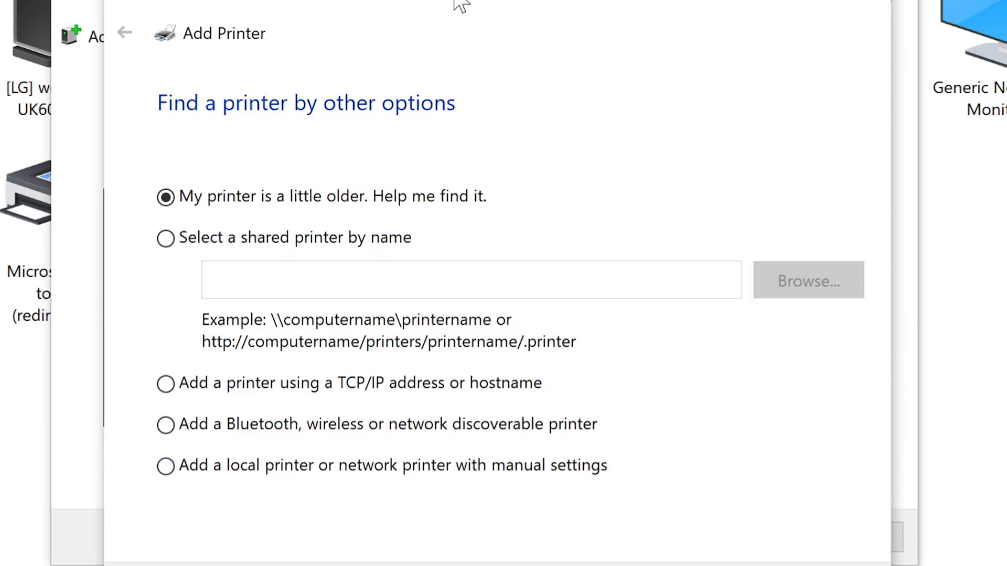
drag(454, 3, 511, 0)
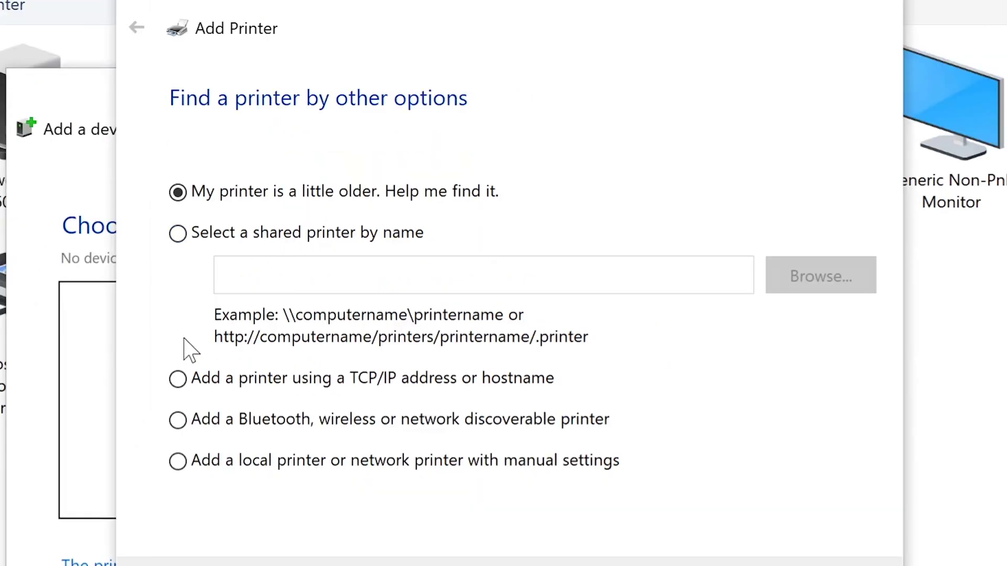
click(312, 464)
click(234, 383)
key(Return)
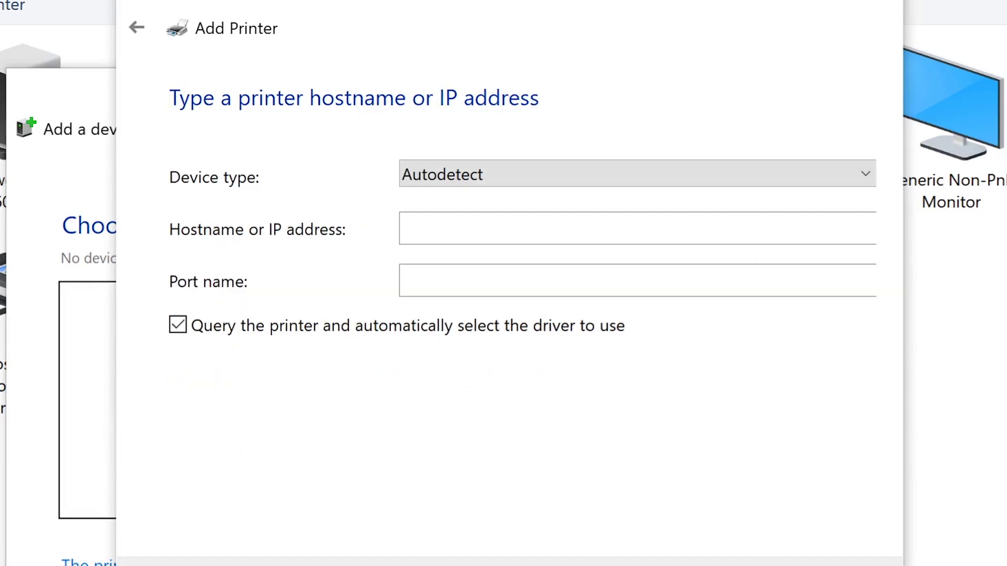
click(449, 226)
- Enter printer address 192.168.2 and submit it to detect and add the printer
text(192)
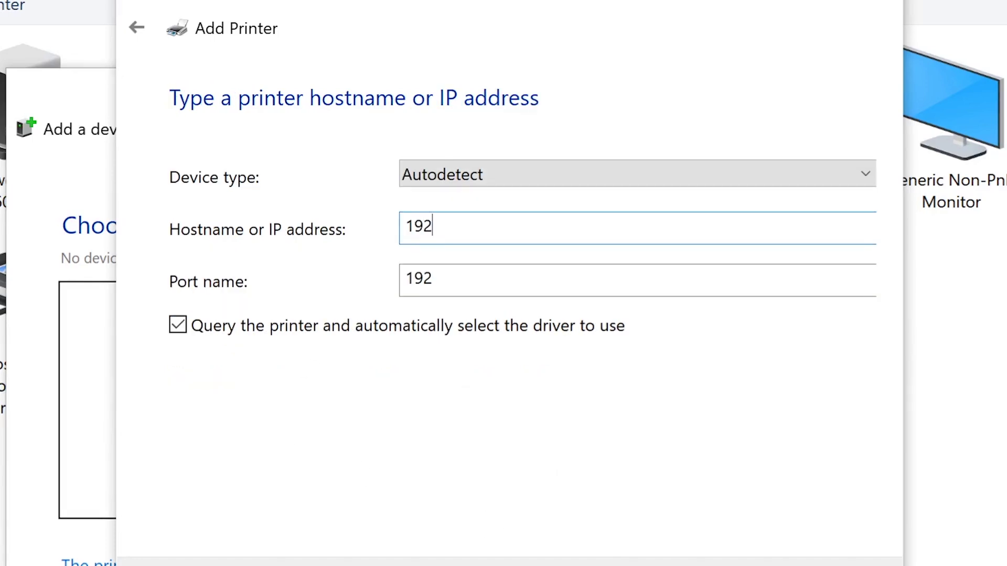
text(.168.)
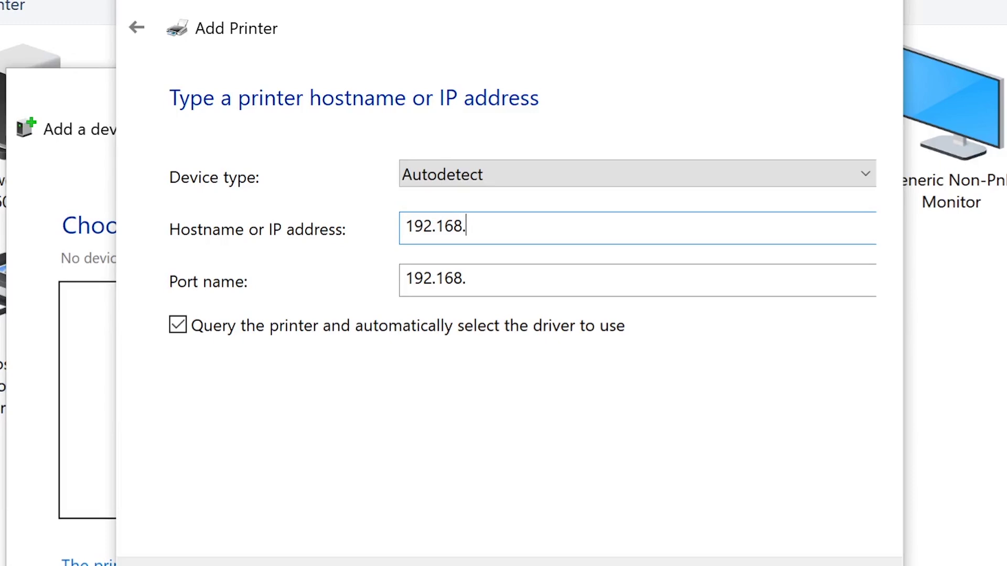
text(2.1)
click(767, 562)
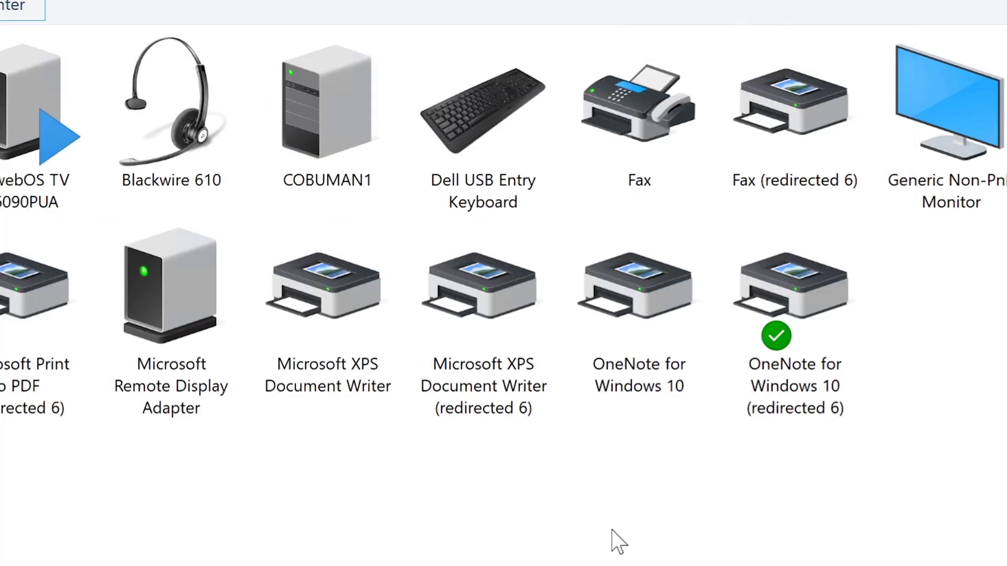
- Set OneNote for Windows 10 (redirected 6) as the default printer
click(785, 309)
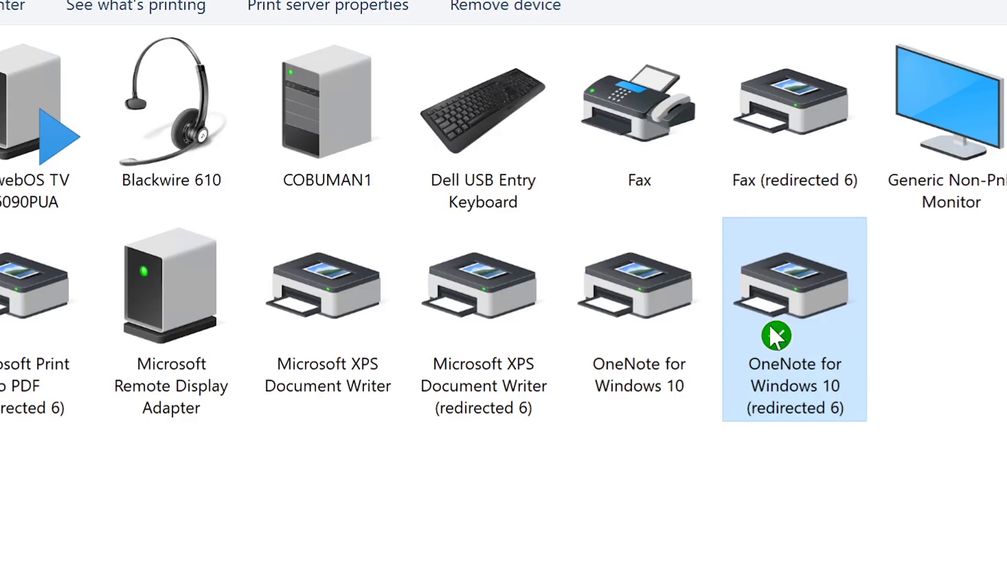
mouse_move(778, 281)
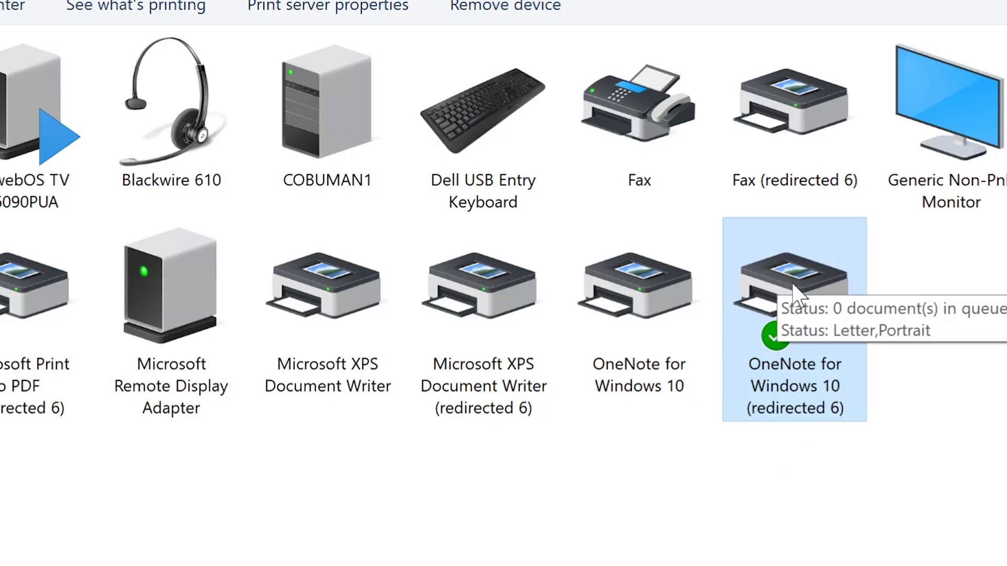
right_click(786, 284)
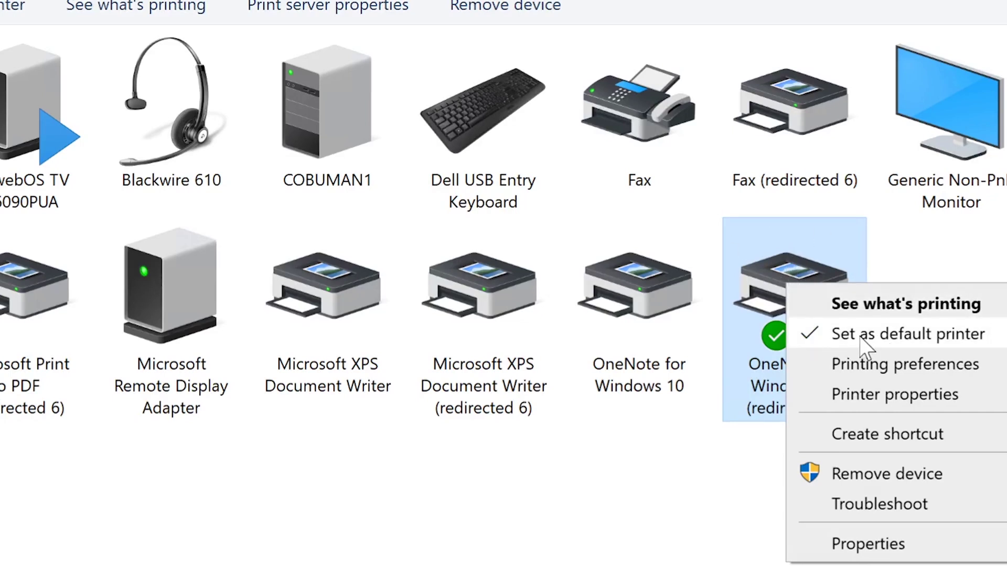
click(838, 345)
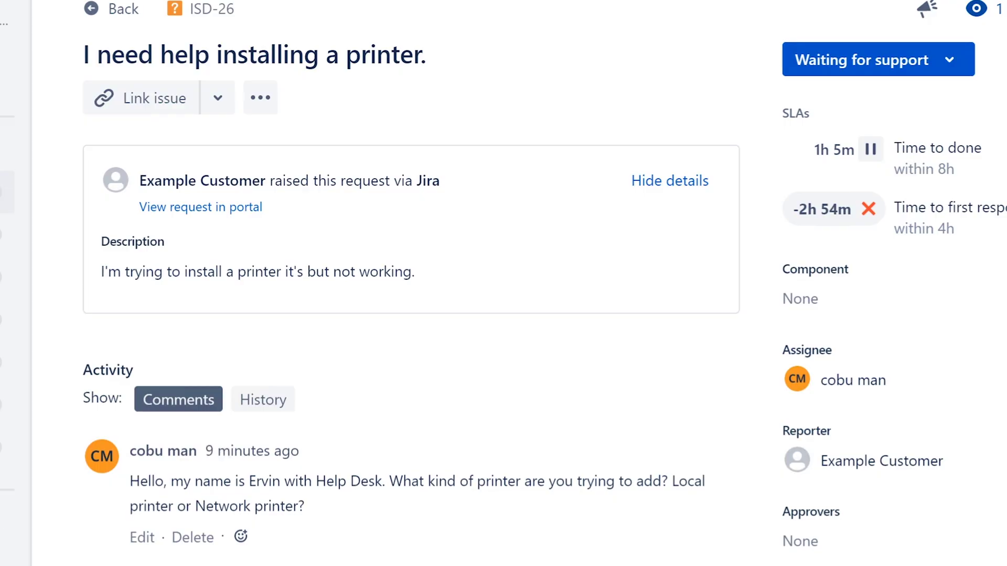
- Save the internal note 'Added printer as requested.' signed with the agent's name
scroll(409, 283, down, 4)
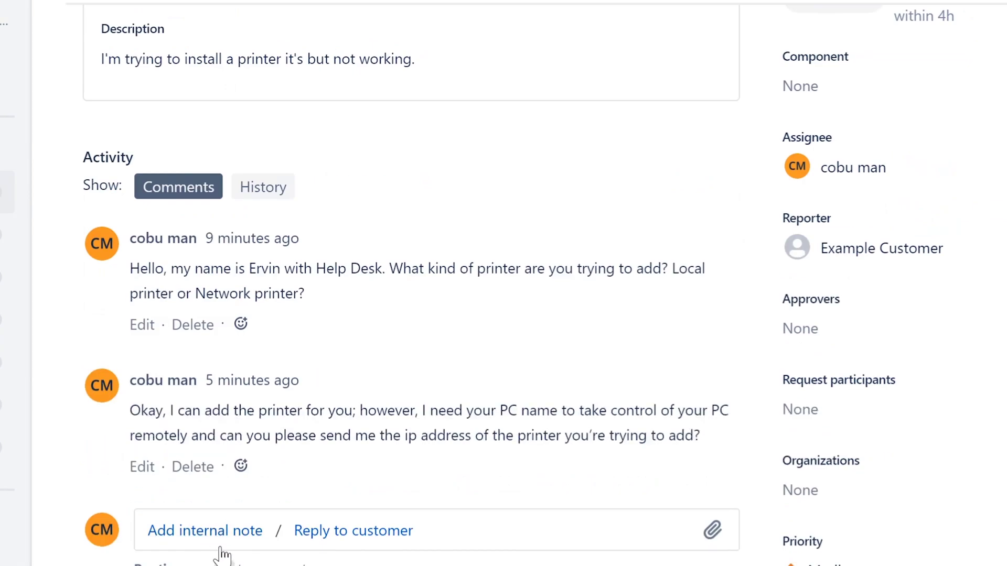
click(205, 531)
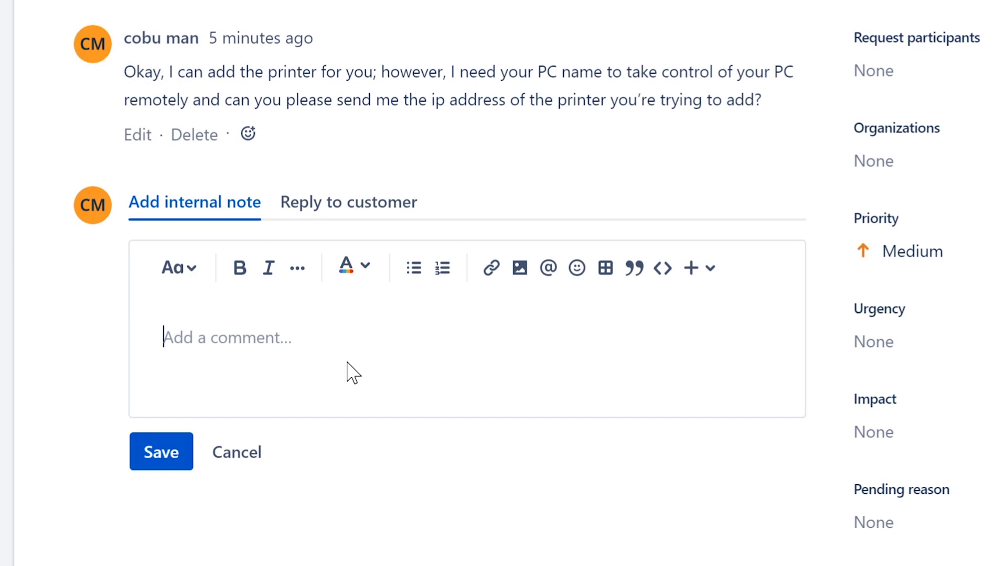
text(A)
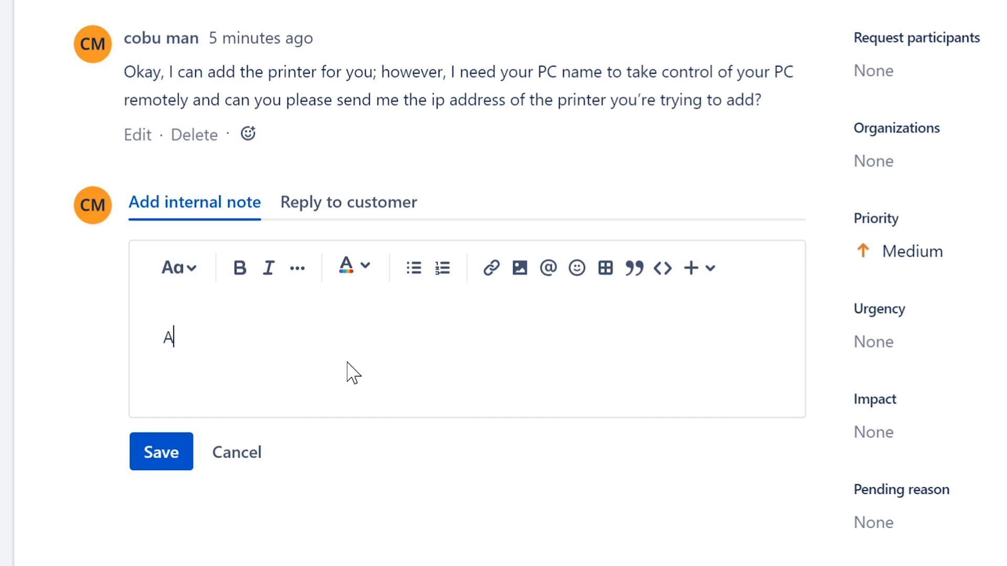
text(dded print)
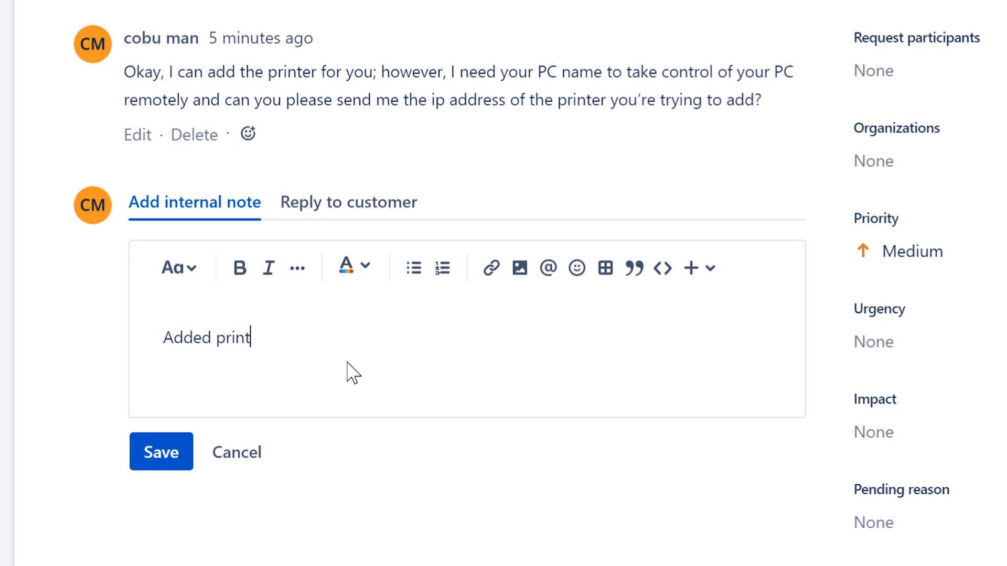
text(er as requested. Er)
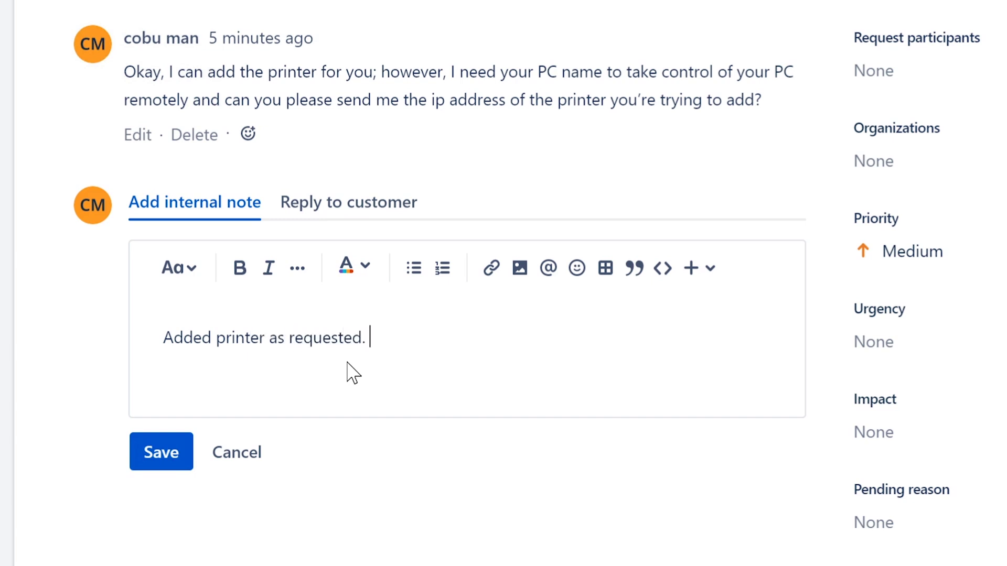
text(vi)
text(n)
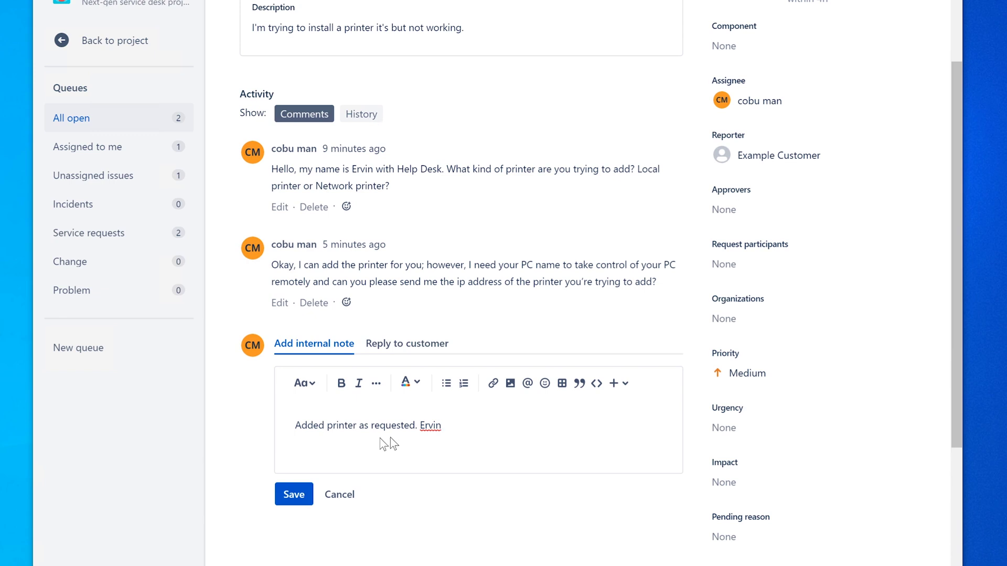
click(296, 501)
- Open the transition list from the ticket's 'Waiting for support' status
scroll(817, 186, up, 3)
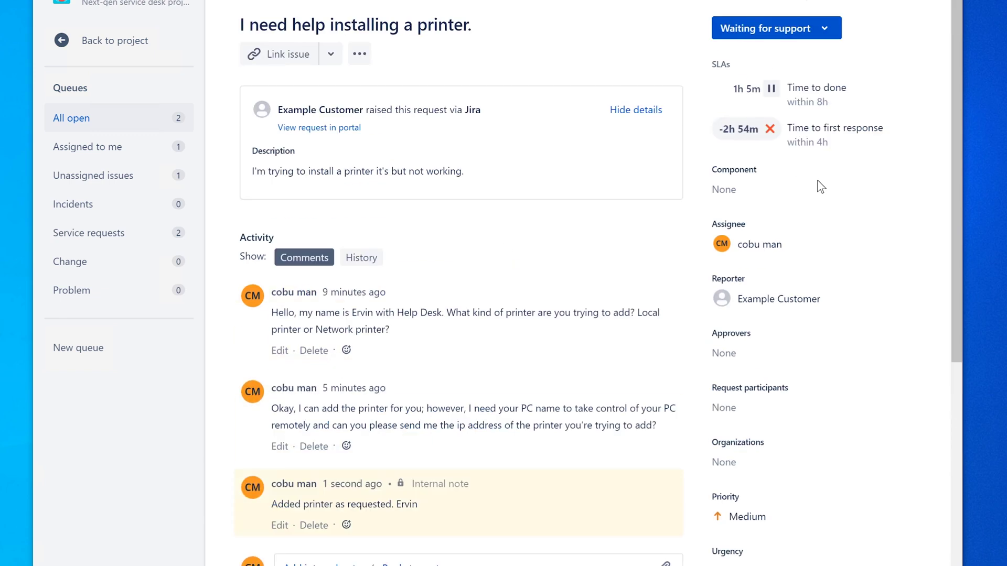
click(825, 30)
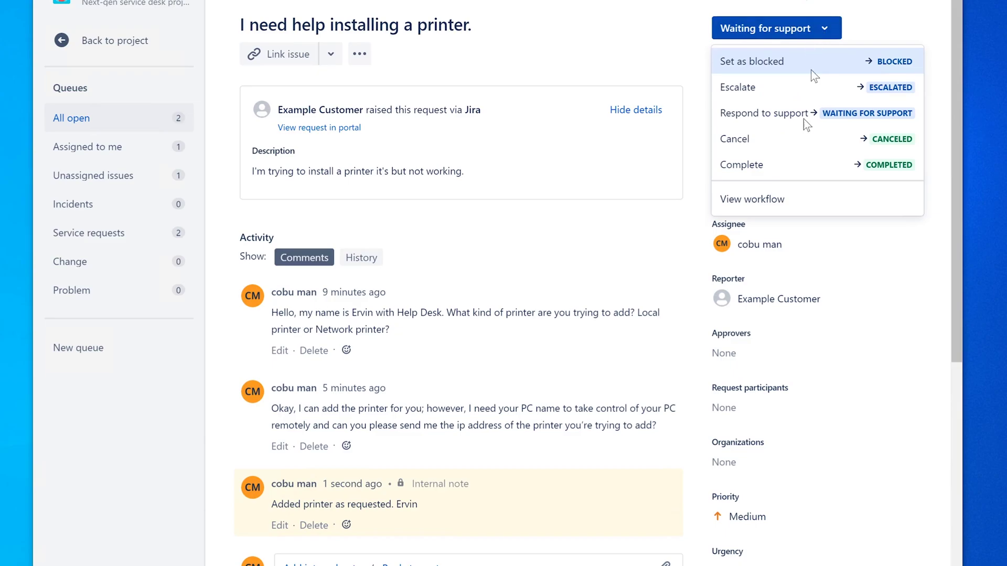